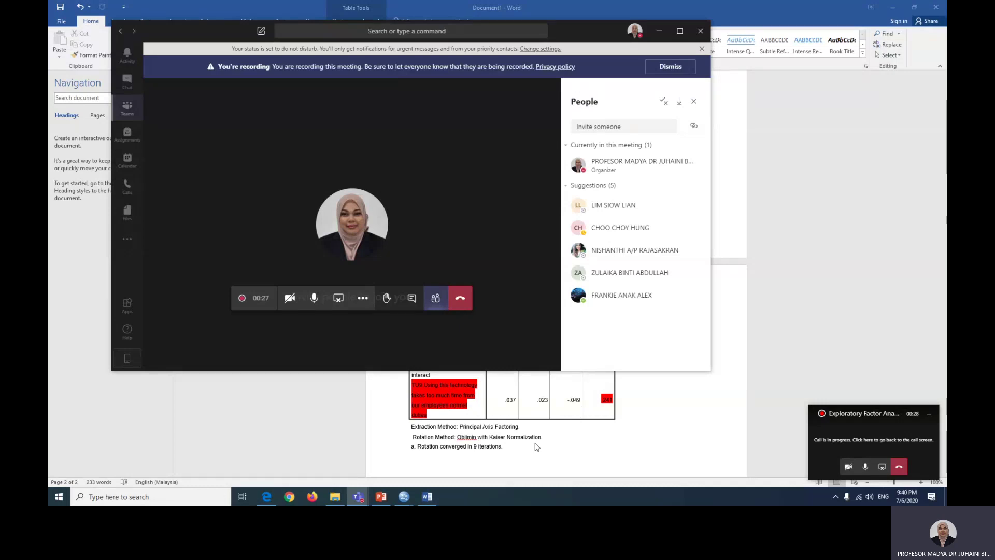
Step: Bring the Word document with the green, cyan and red shaded loading table in front of Teams
{"action": "left_click", "coordinate": [703, 428]}
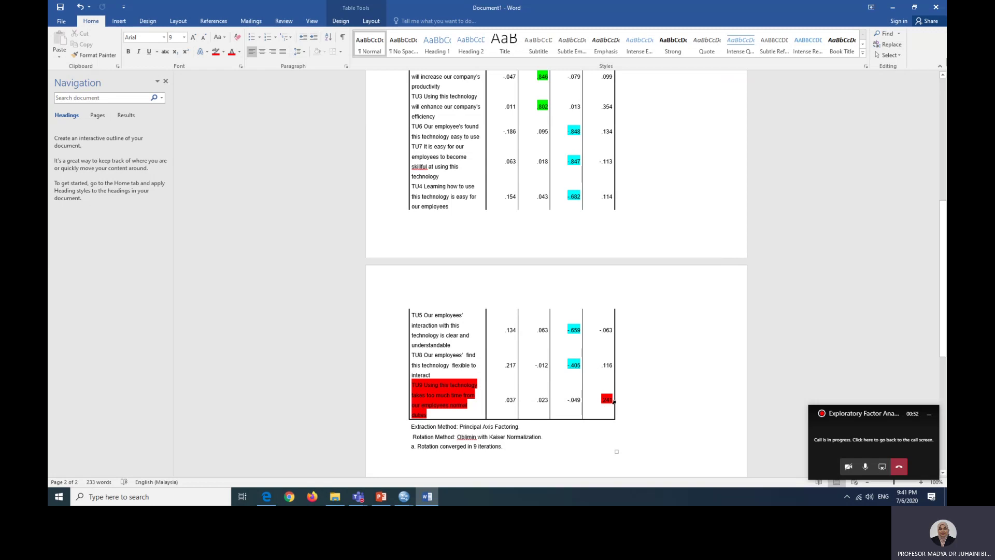
Step: Rerun Dimension Reduction > Factor on the Technology Use data with TU9 removed from the variables
{"action": "left_click", "coordinate": [405, 497]}
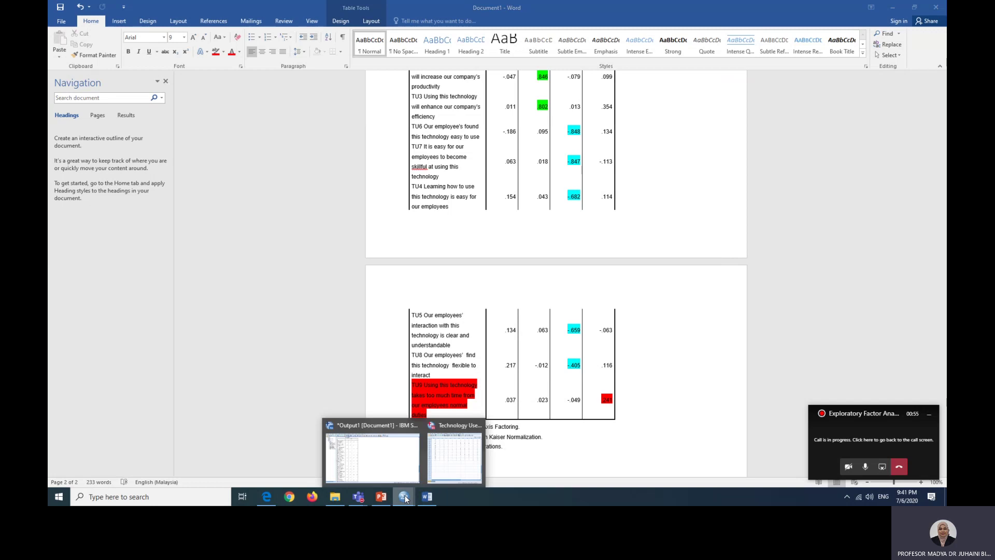
{"action": "left_click", "coordinate": [437, 478]}
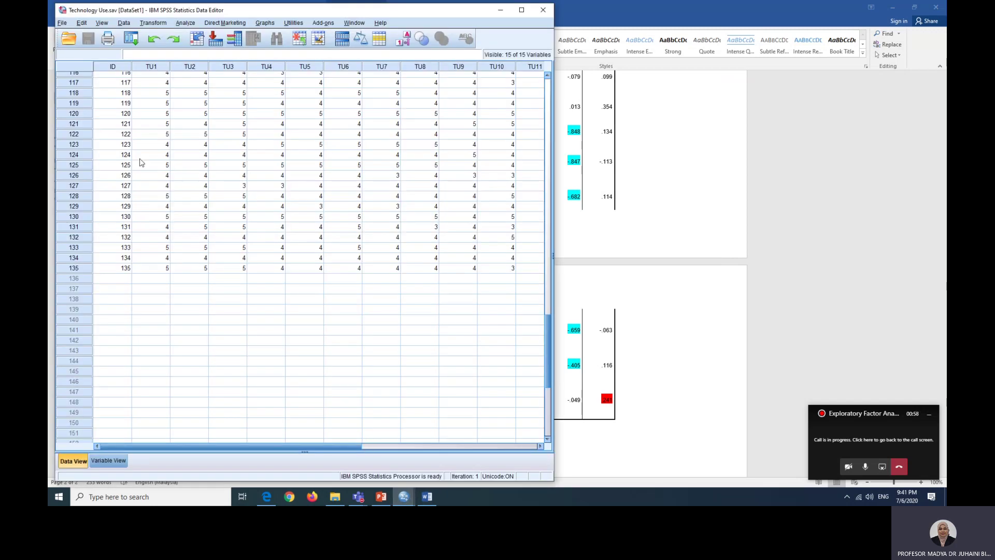
{"action": "left_click", "coordinate": [185, 23]}
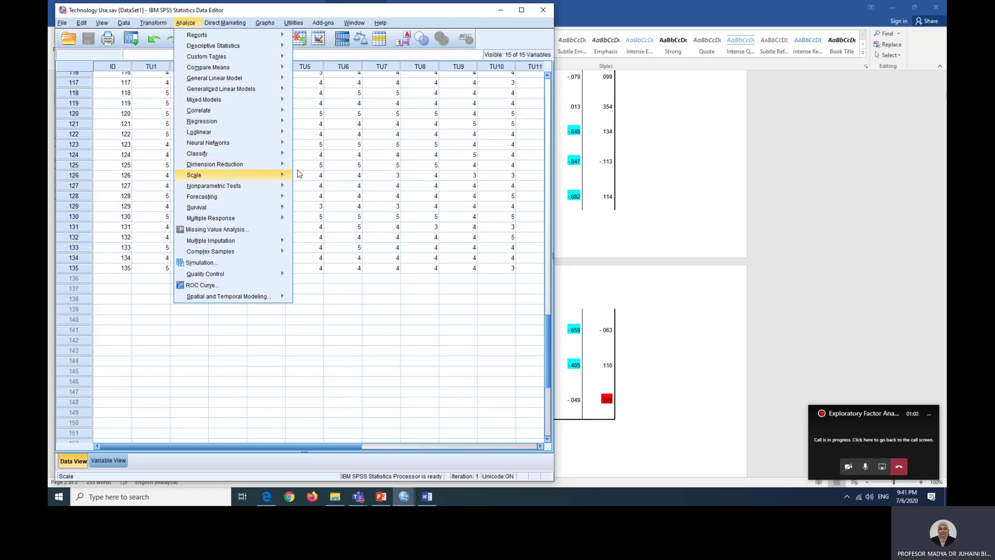
{"action": "mouse_move", "coordinate": [267, 164]}
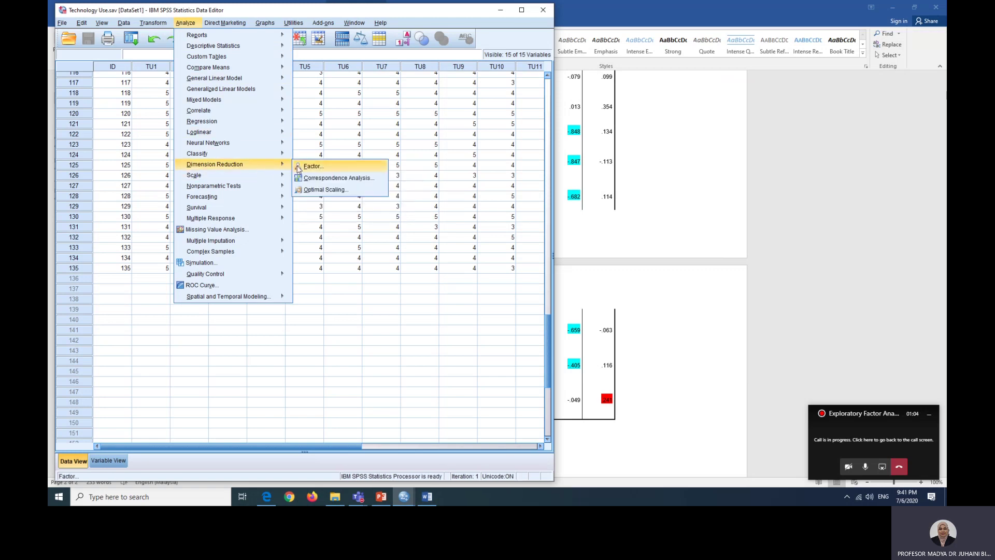
{"action": "left_click", "coordinate": [298, 167]}
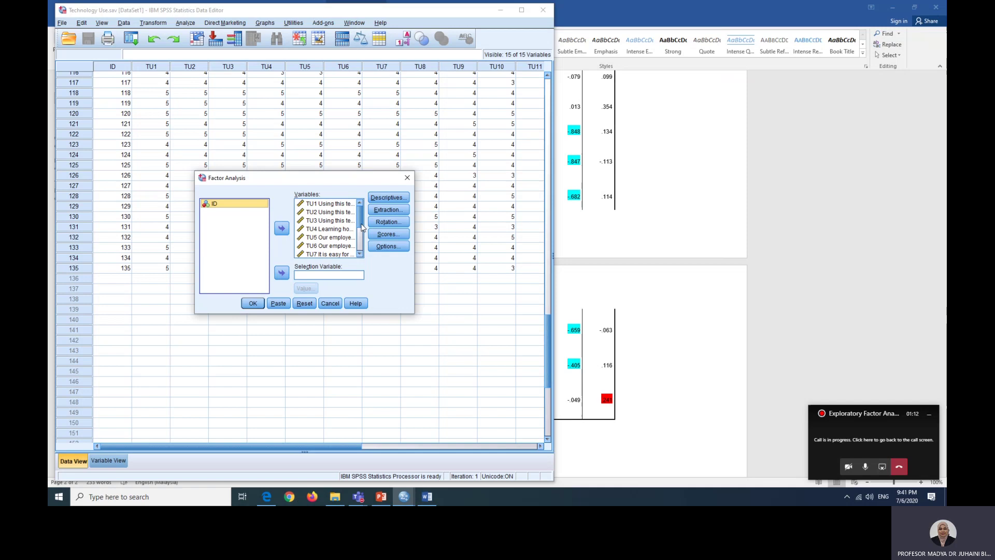
{"action": "left_click_drag", "start_coordinate": [361, 226], "coordinate": [364, 243]}
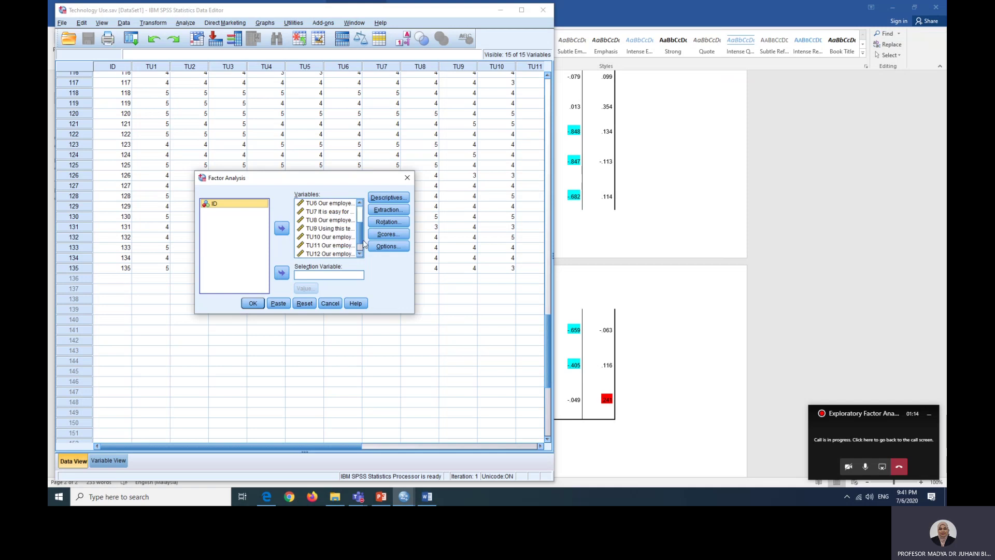
{"action": "left_click", "coordinate": [340, 228]}
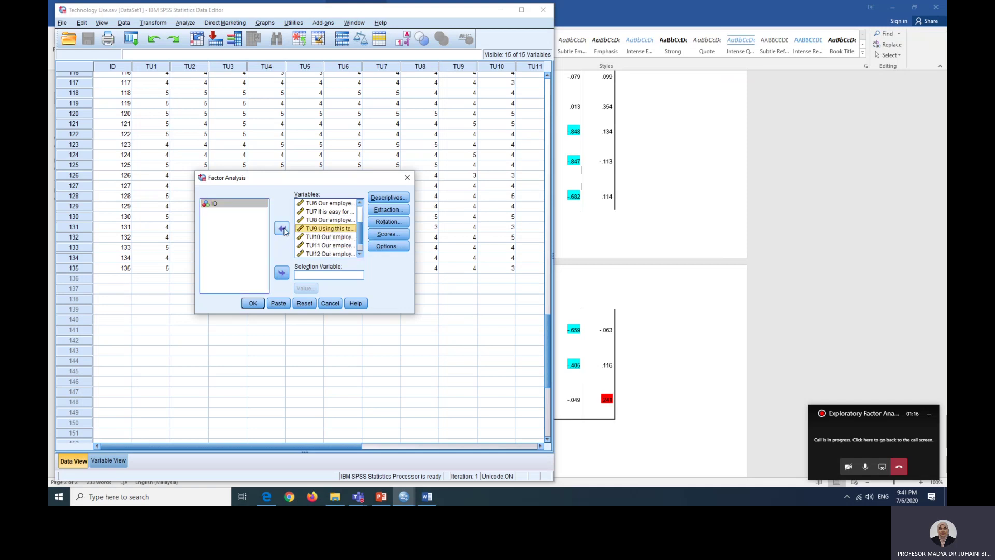
{"action": "left_click", "coordinate": [282, 228]}
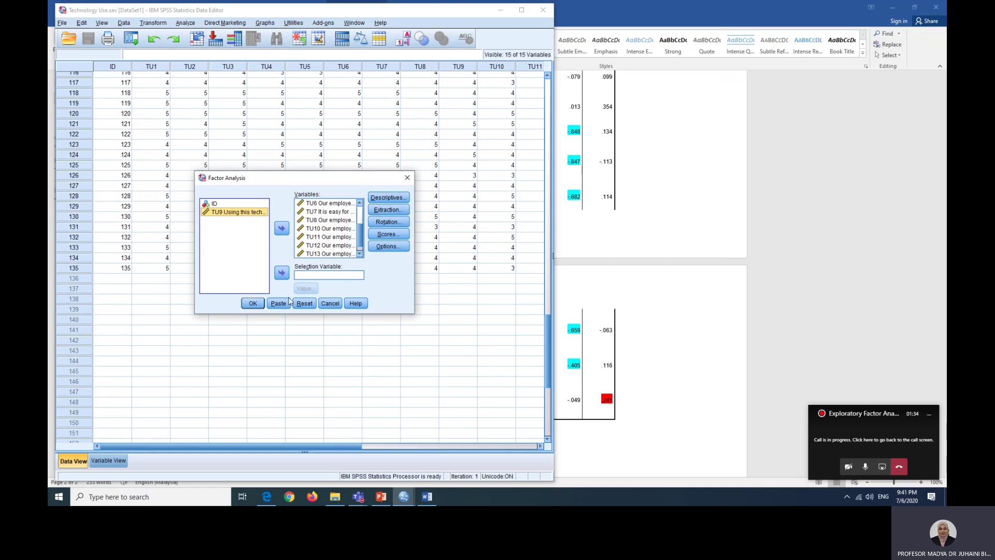
{"action": "left_click", "coordinate": [259, 305]}
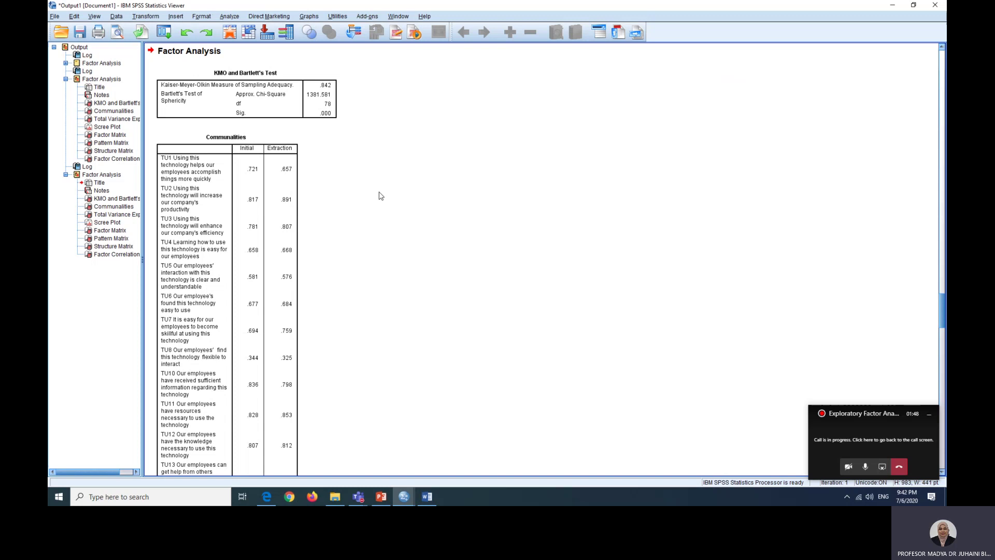
Step: Review the rerun's KMO and Bartlett's Test table: KMO .842 and significance .000
{"action": "left_click", "coordinate": [333, 85]}
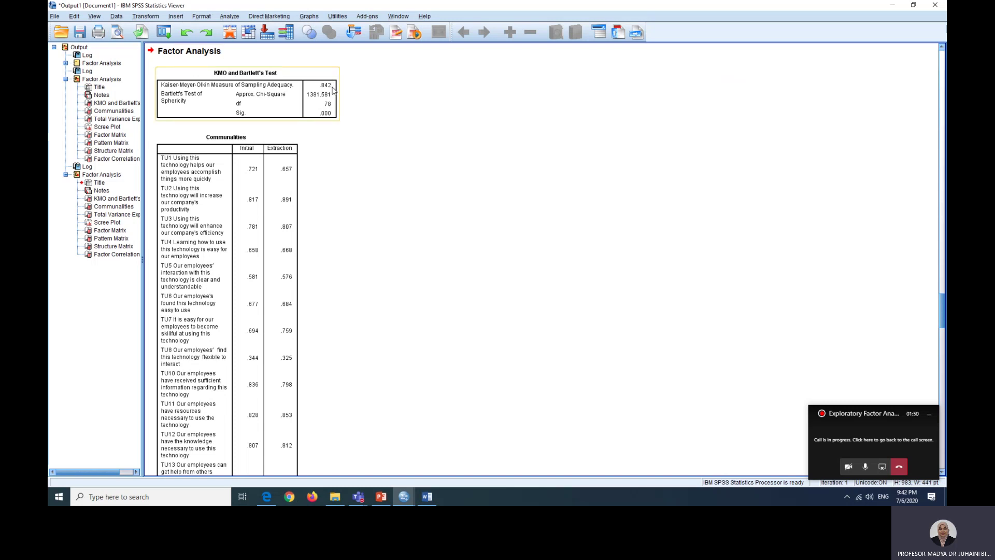
{"action": "left_click", "coordinate": [353, 82]}
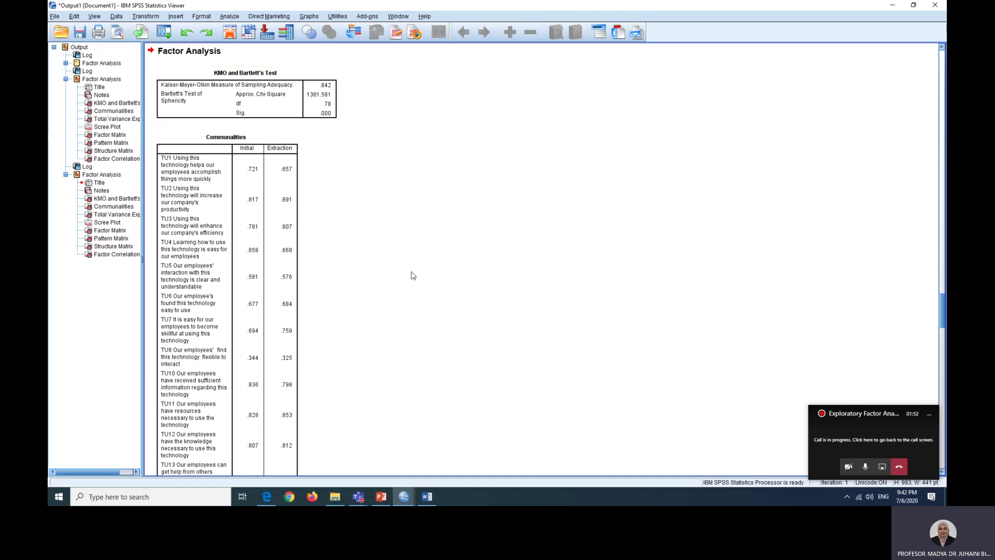
{"action": "left_click", "coordinate": [327, 97]}
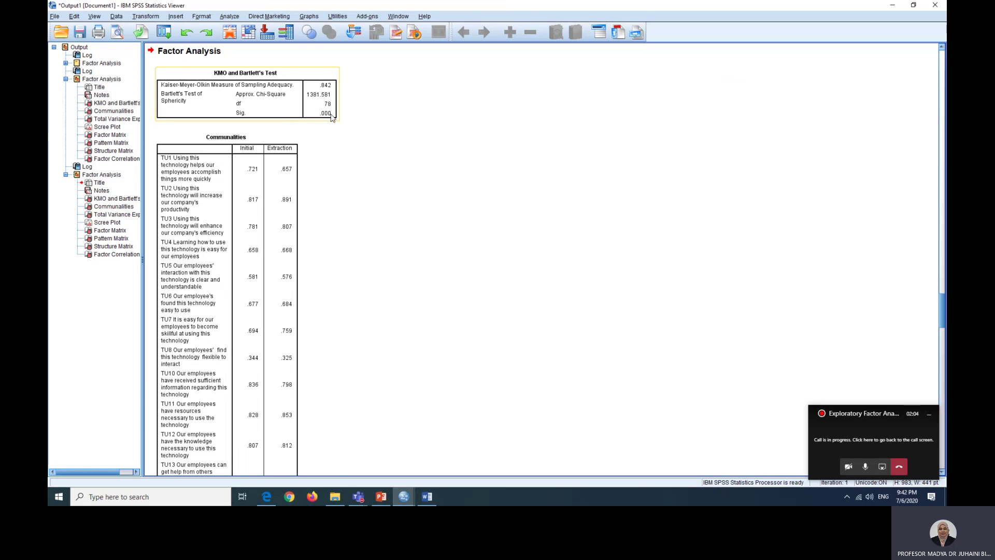
Step: Move down the rerun output past the Factor Matrix and select the three-factor Pattern Matrix table
{"action": "scroll", "coordinate": [334, 217], "scroll_direction": "down", "scroll_amount": 3}
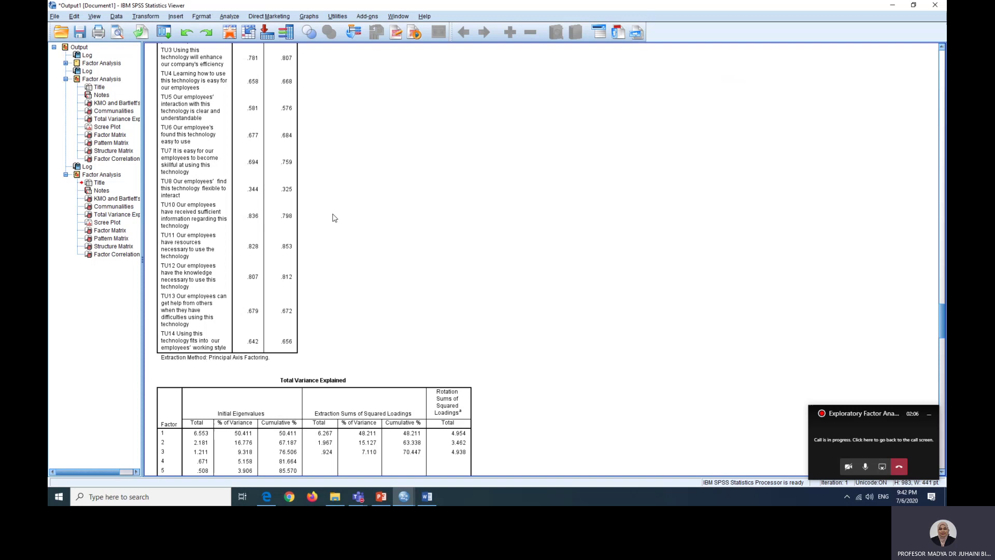
{"action": "scroll", "coordinate": [334, 218], "scroll_direction": "down", "scroll_amount": 4}
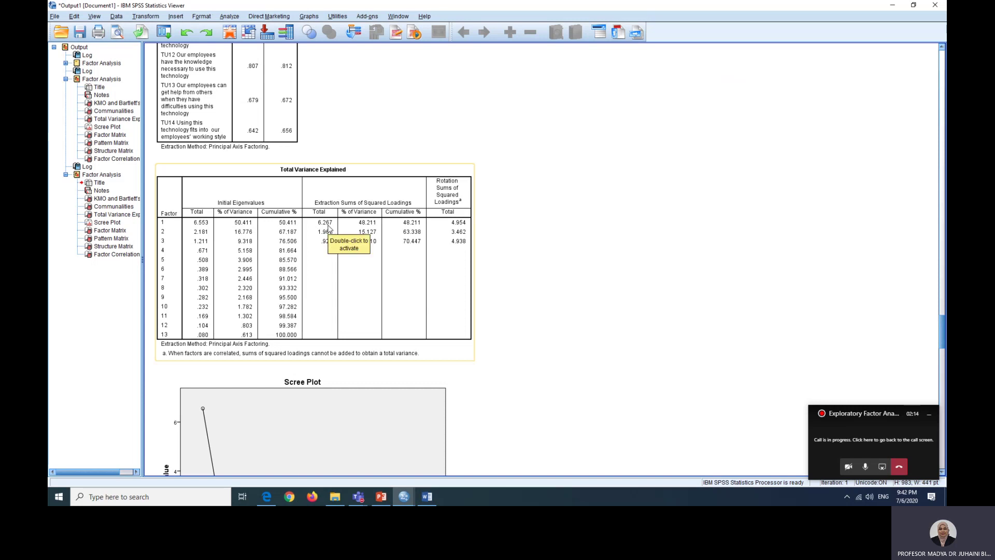
{"action": "scroll", "coordinate": [564, 304], "scroll_direction": "down", "scroll_amount": 5}
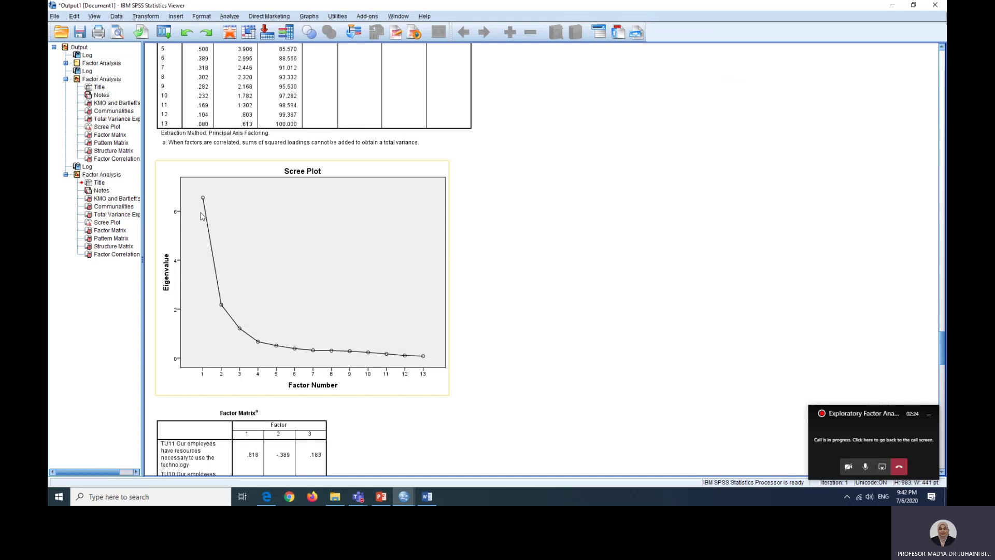
{"action": "scroll", "coordinate": [513, 288], "scroll_direction": "down", "scroll_amount": 10}
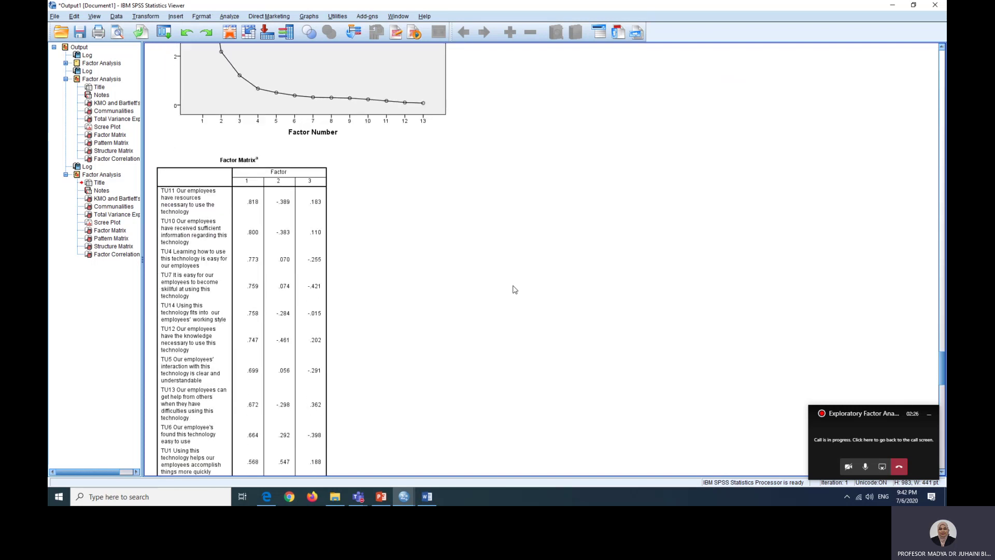
{"action": "scroll", "coordinate": [514, 289], "scroll_direction": "down", "scroll_amount": 2}
{"action": "left_click", "coordinate": [247, 150]}
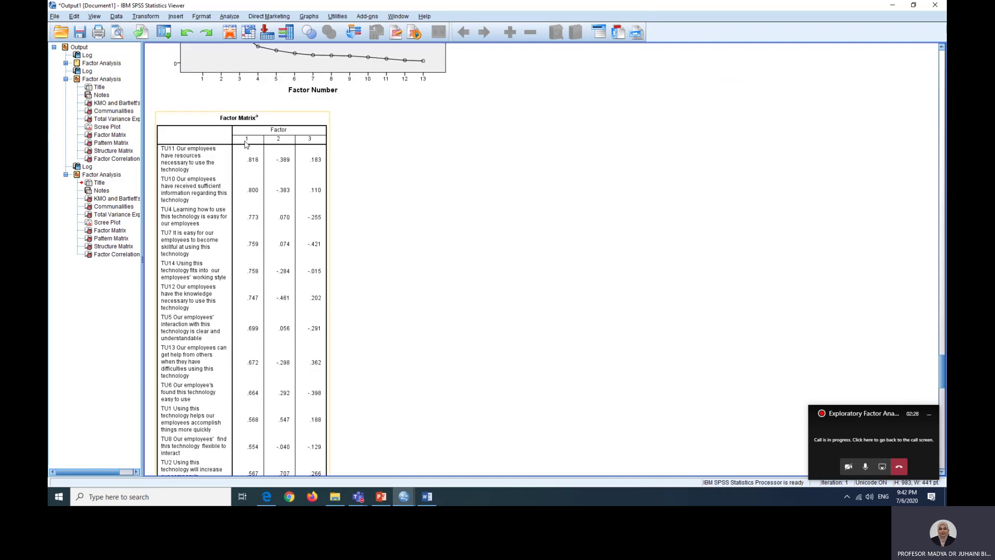
{"action": "left_click", "coordinate": [443, 271]}
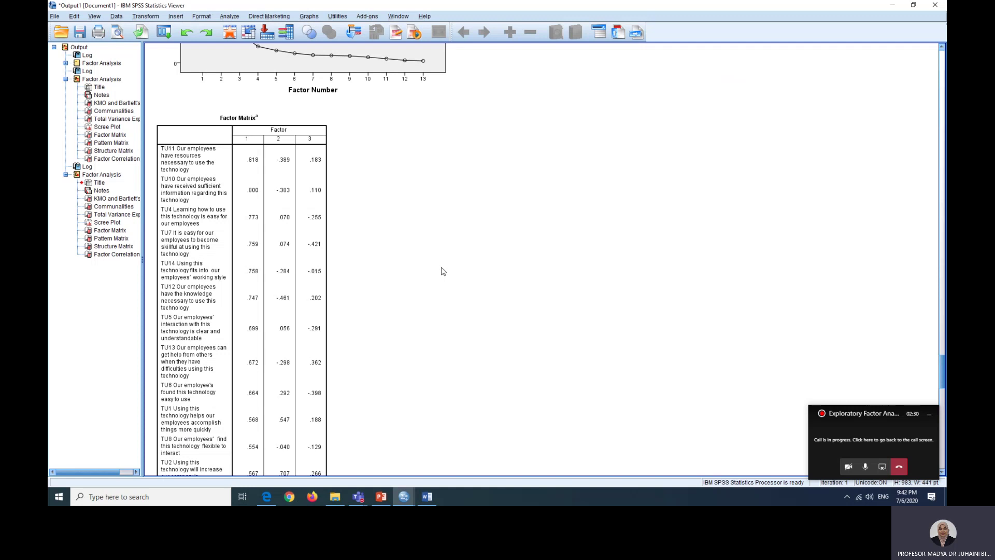
{"action": "scroll", "coordinate": [443, 271], "scroll_direction": "down", "scroll_amount": 18}
{"action": "left_click", "coordinate": [254, 107]}
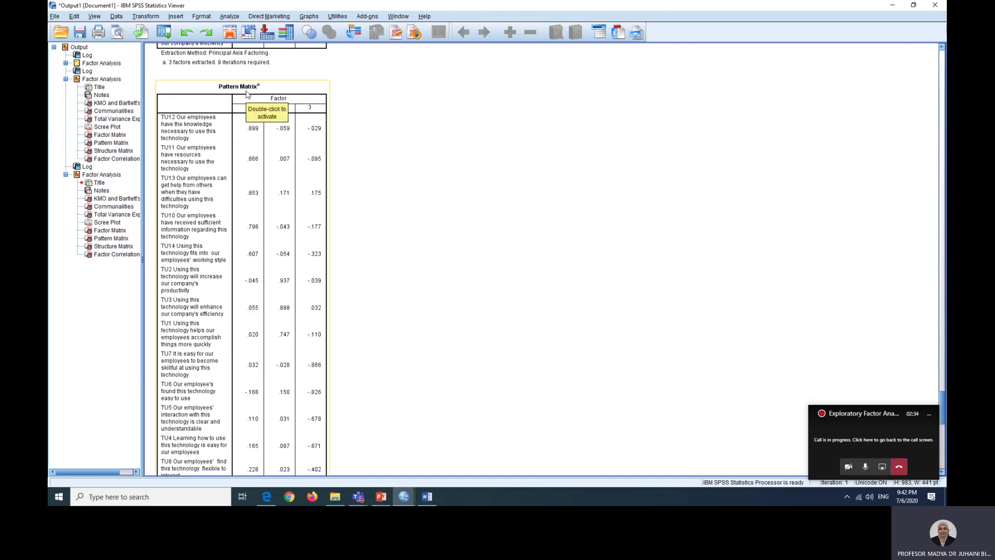
{"action": "left_click", "coordinate": [188, 93]}
Step: Copy the SPSS Pattern Matrix table and return to the Word document
{"action": "right_click", "coordinate": [189, 93]}
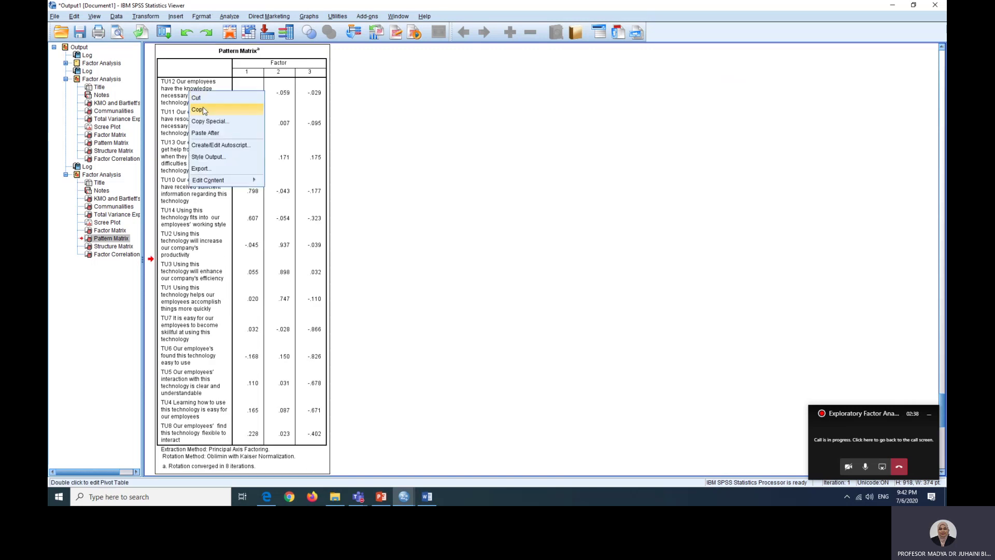
{"action": "left_click", "coordinate": [199, 110]}
{"action": "left_click", "coordinate": [427, 496]}
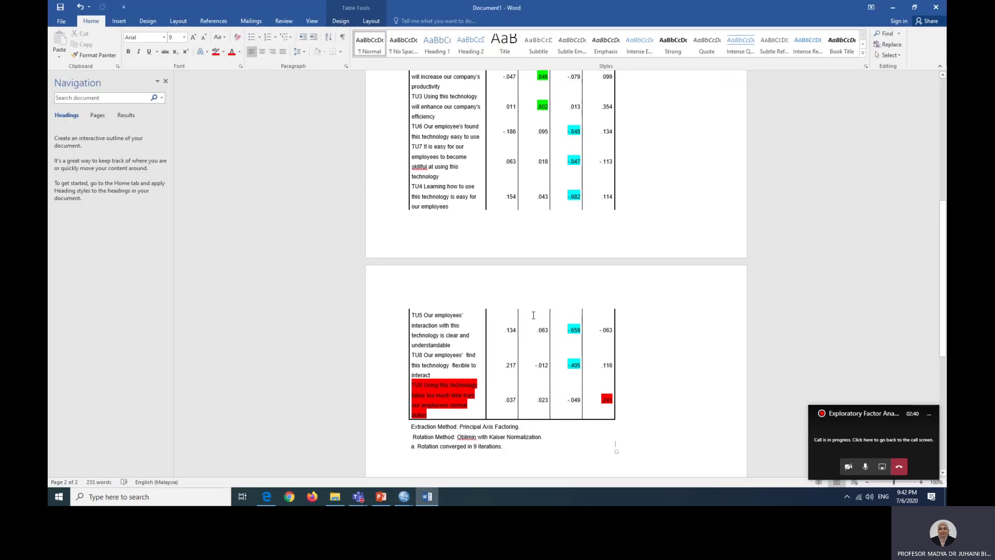
Step: Insert a page break below the existing table and paste the Pattern Matrix on the new page
{"action": "scroll", "coordinate": [622, 419], "scroll_direction": "down", "scroll_amount": 1}
{"action": "left_click", "coordinate": [626, 417]}
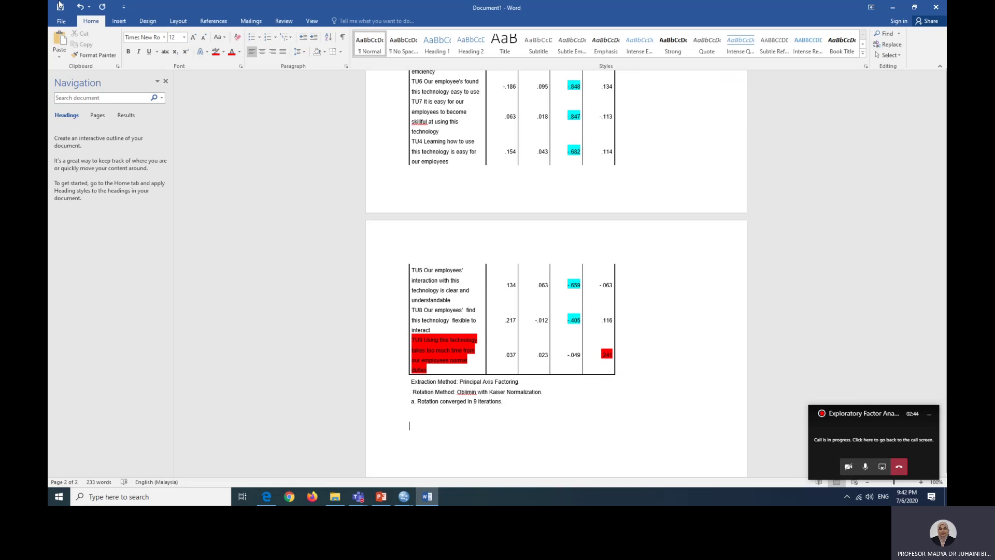
{"action": "left_click", "coordinate": [117, 21]}
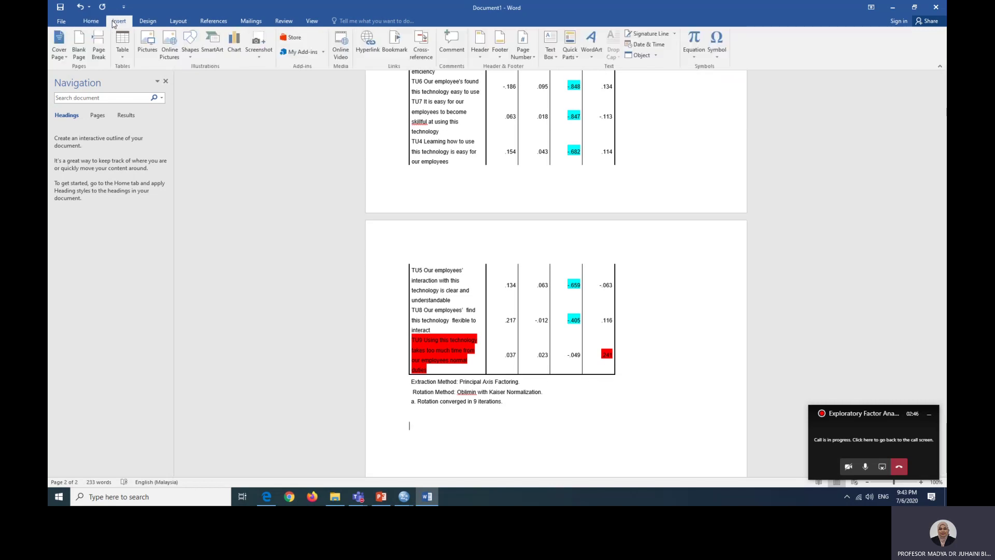
{"action": "left_click", "coordinate": [99, 46]}
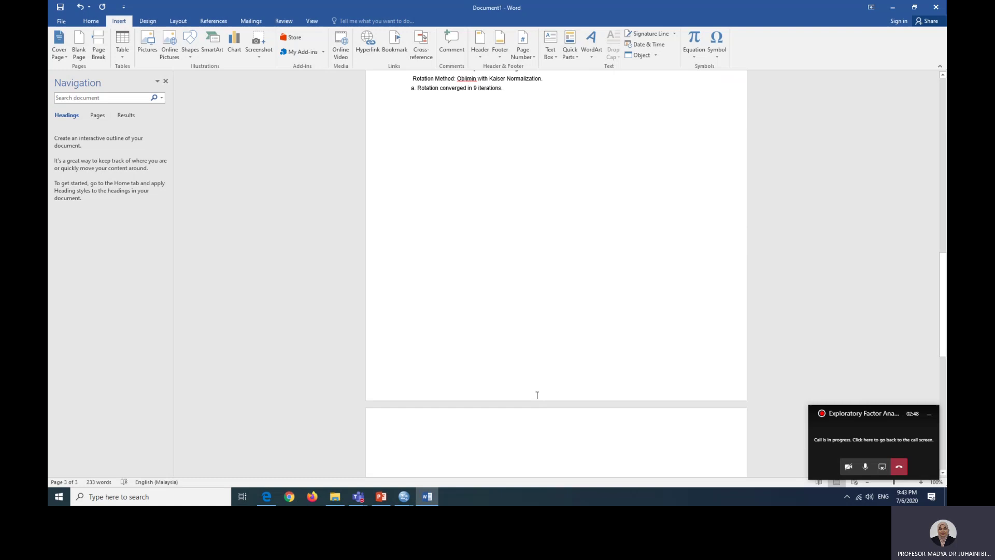
{"action": "key", "text": "ctrl+v"}
{"action": "scroll", "coordinate": [550, 310], "scroll_direction": "up", "scroll_amount": 10}
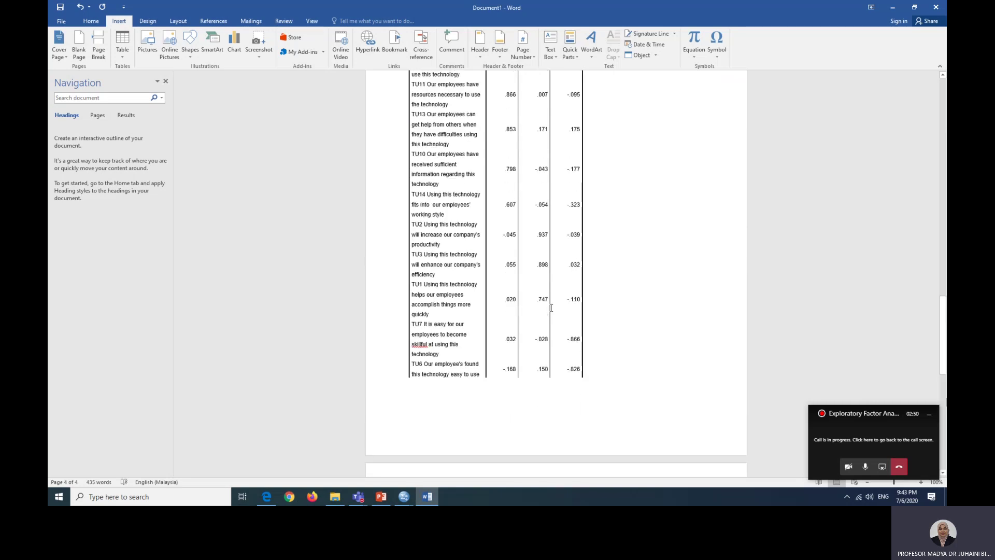
{"action": "scroll", "coordinate": [551, 307], "scroll_direction": "down", "scroll_amount": 1}
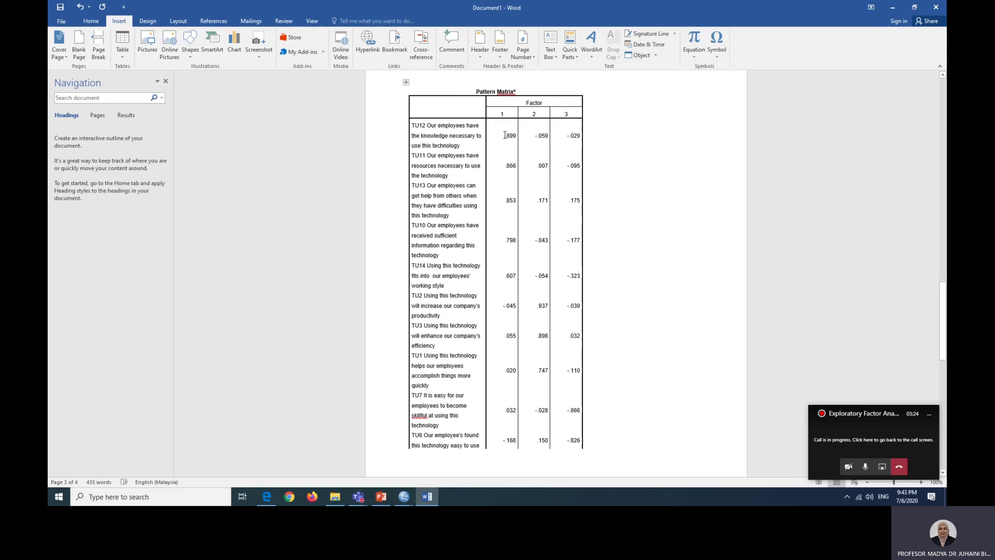
Step: Highlight the Factor 1 loadings, from .899 downward, in yellow
{"action": "left_click", "coordinate": [505, 135]}
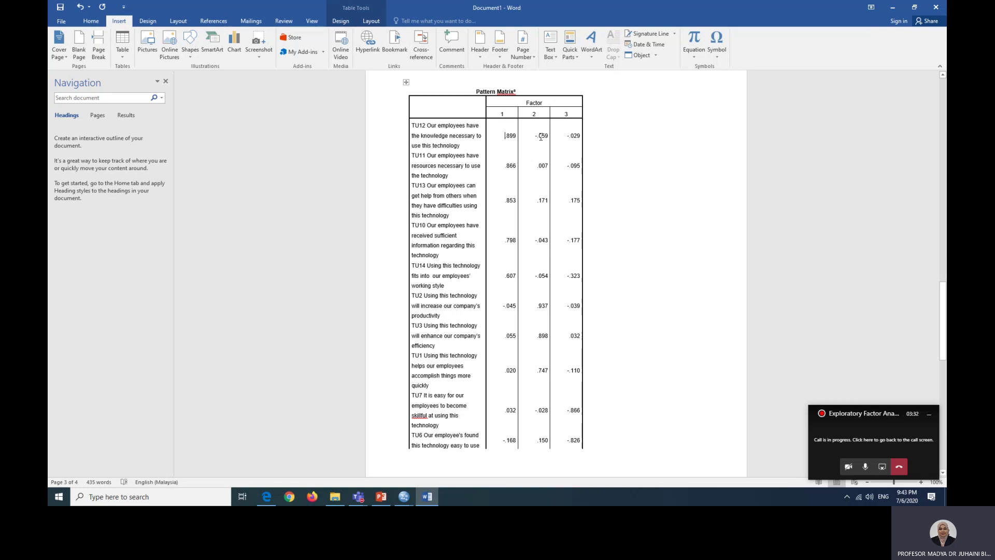
{"action": "key", "text": "ctrl+v"}
{"action": "left_click_drag", "start_coordinate": [515, 143], "coordinate": [509, 268]}
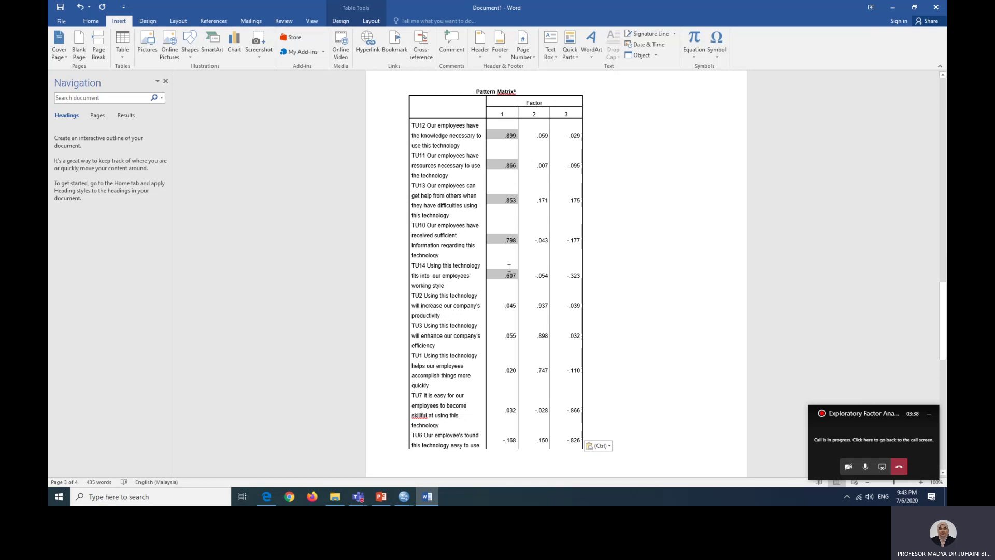
{"action": "left_click", "coordinate": [489, 173]}
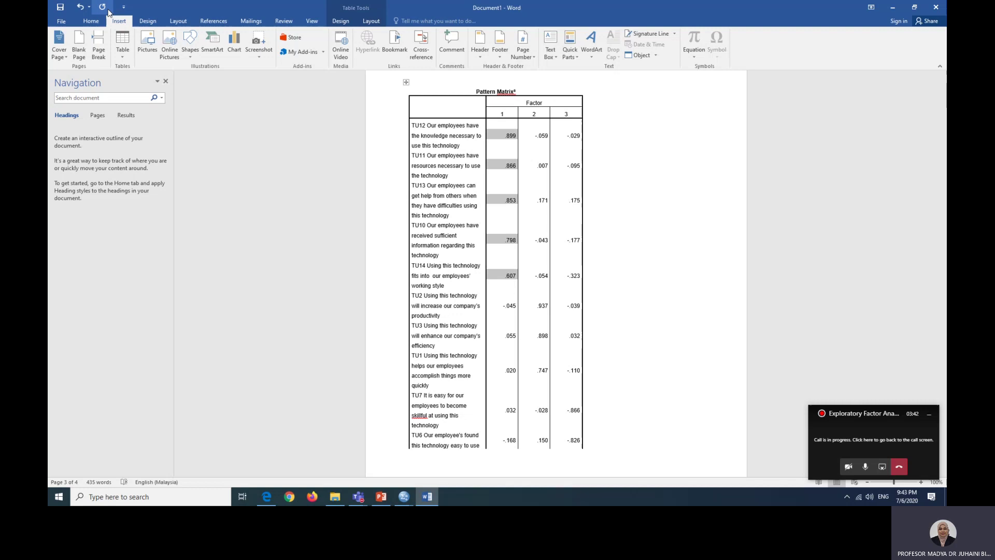
{"action": "left_click", "coordinate": [91, 21]}
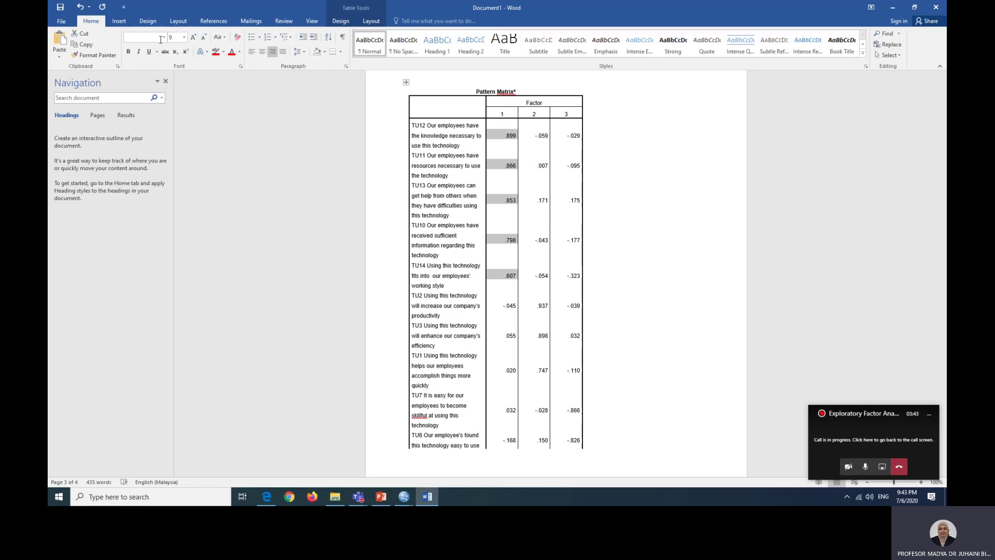
{"action": "left_click", "coordinate": [224, 51]}
{"action": "left_click", "coordinate": [223, 65]}
Step: Highlight the Factor 2 loadings .937, .898 and .747 in bright green
{"action": "scroll", "coordinate": [565, 211], "scroll_direction": "down", "scroll_amount": 5}
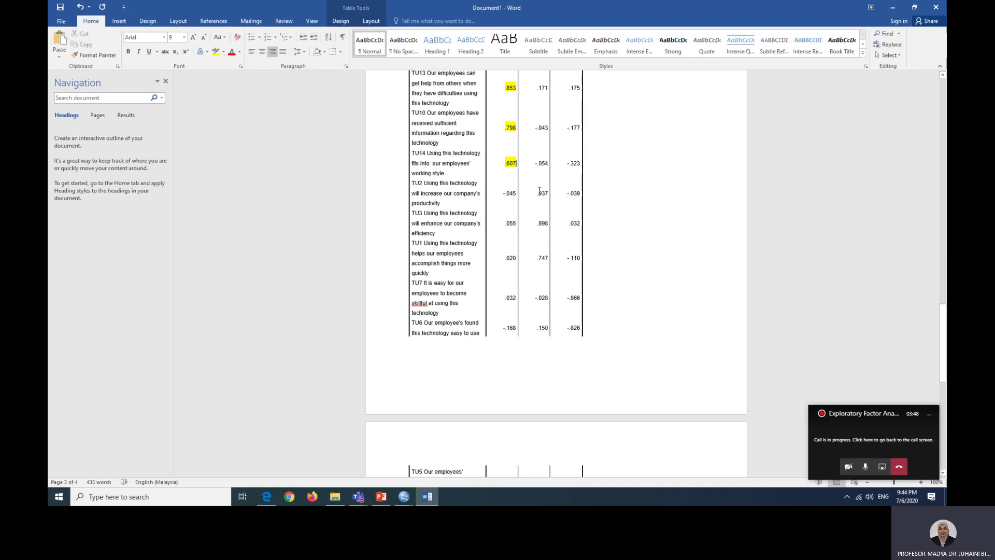
{"action": "left_click_drag", "start_coordinate": [543, 194], "coordinate": [546, 250]}
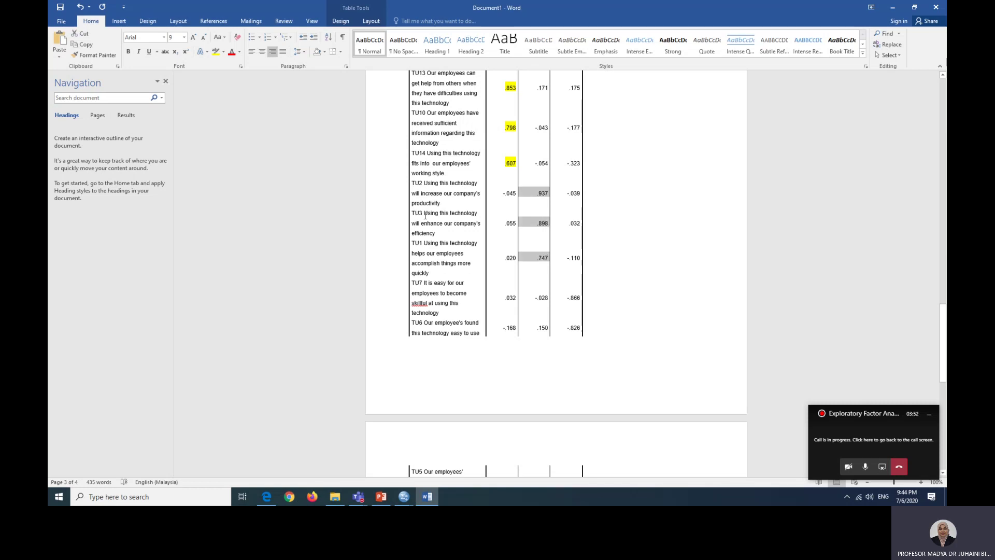
{"action": "left_click", "coordinate": [223, 52]}
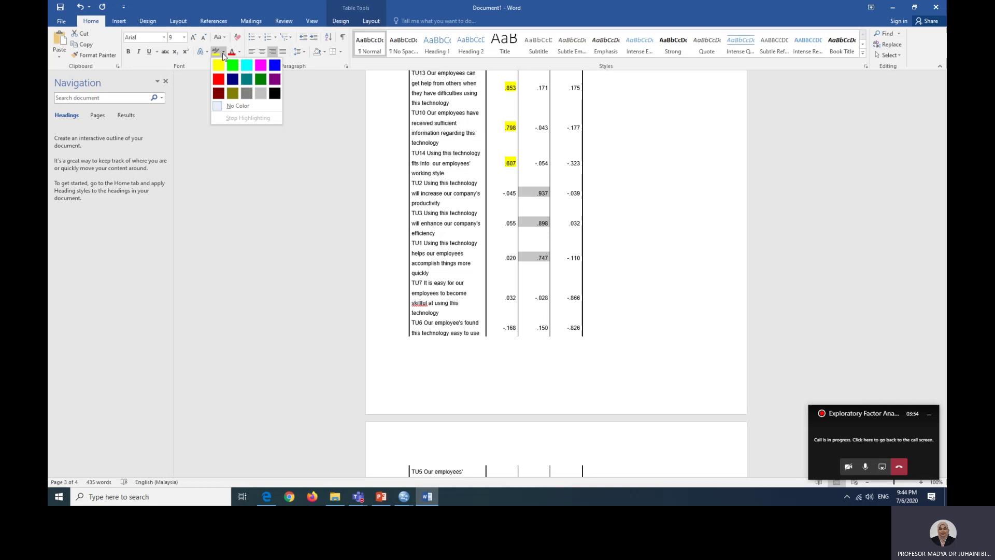
{"action": "left_click", "coordinate": [232, 65]}
Step: Highlight the Factor 3 loadings, -.866 to -.402, in turquoise and review the colour-coded table
{"action": "scroll", "coordinate": [575, 251], "scroll_direction": "down", "scroll_amount": 3}
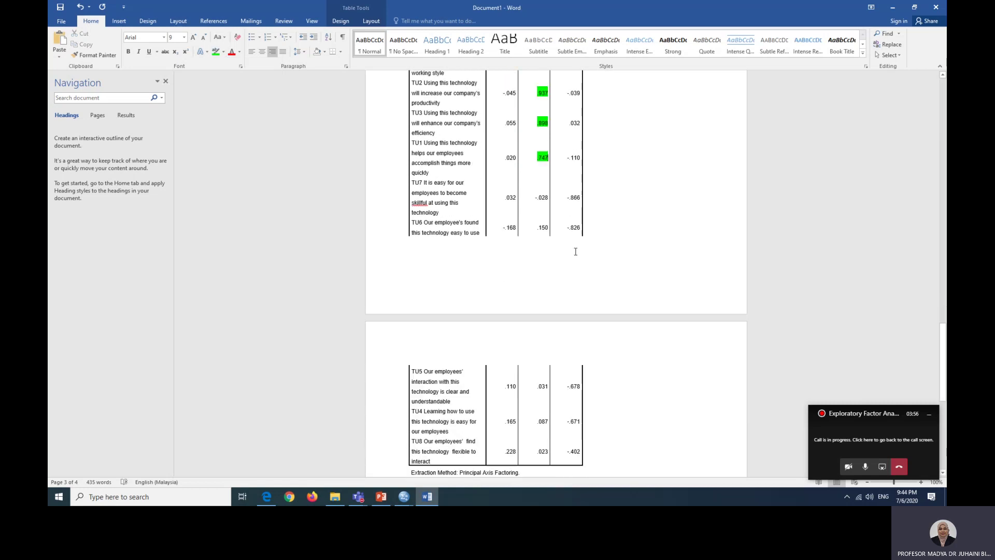
{"action": "scroll", "coordinate": [575, 251], "scroll_direction": "down", "scroll_amount": 2}
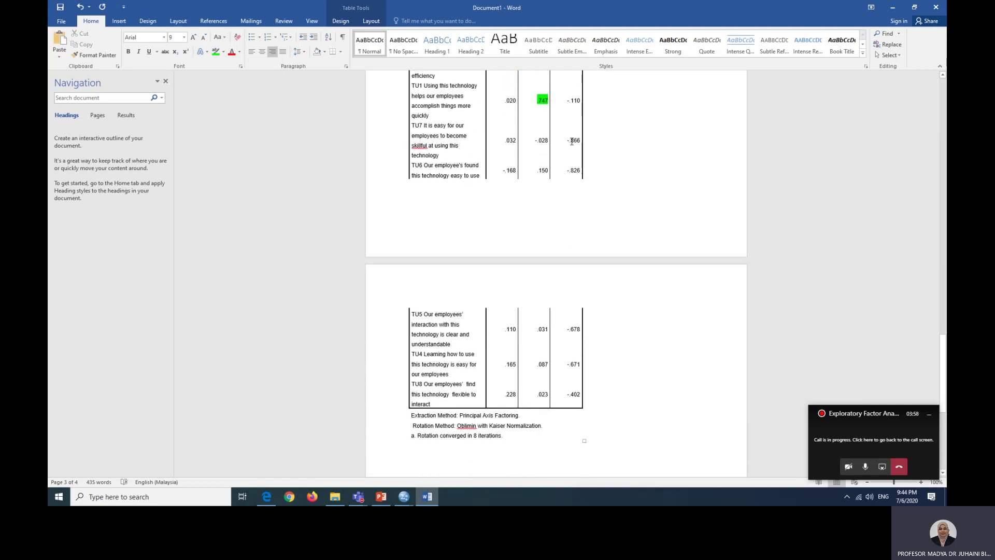
{"action": "left_click_drag", "start_coordinate": [572, 141], "coordinate": [576, 394]}
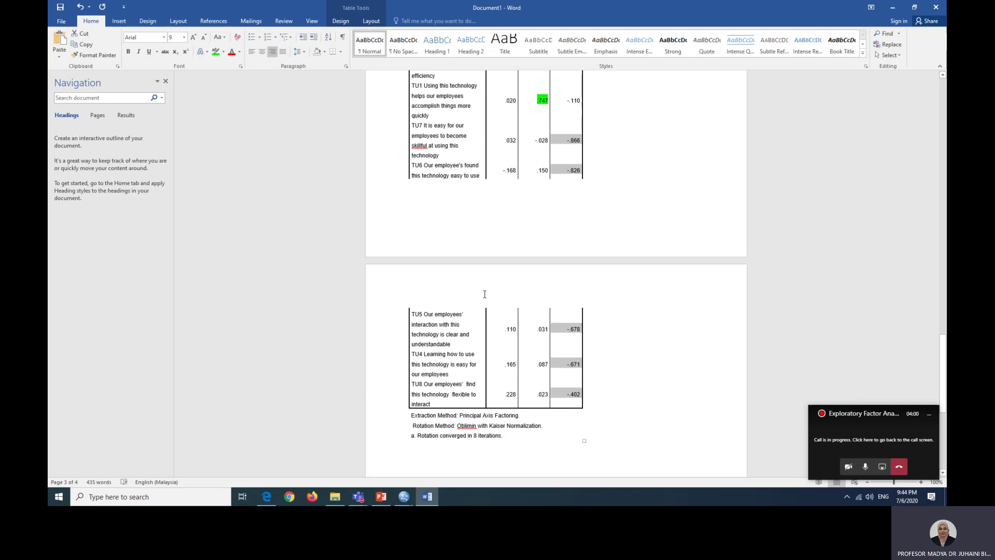
{"action": "left_click", "coordinate": [223, 52]}
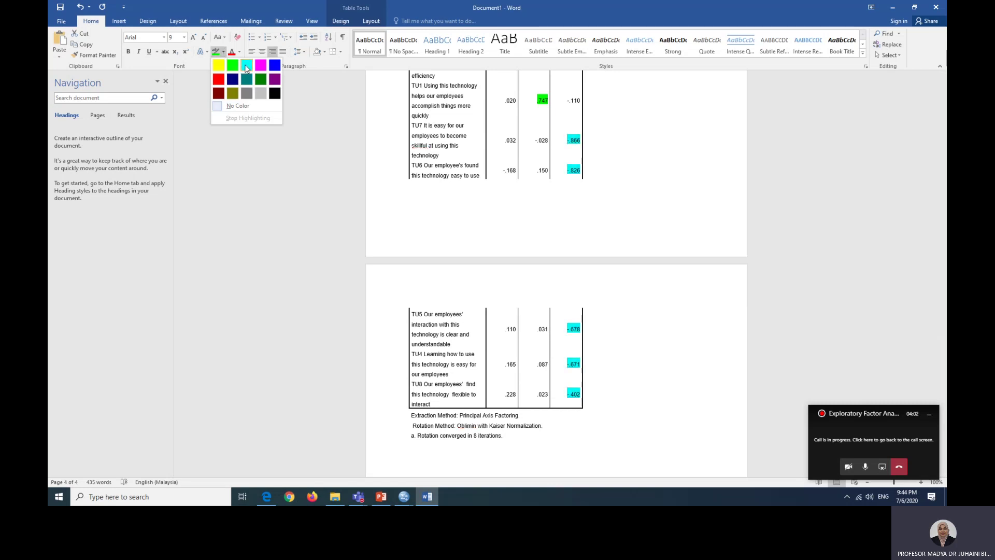
{"action": "left_click", "coordinate": [246, 66]}
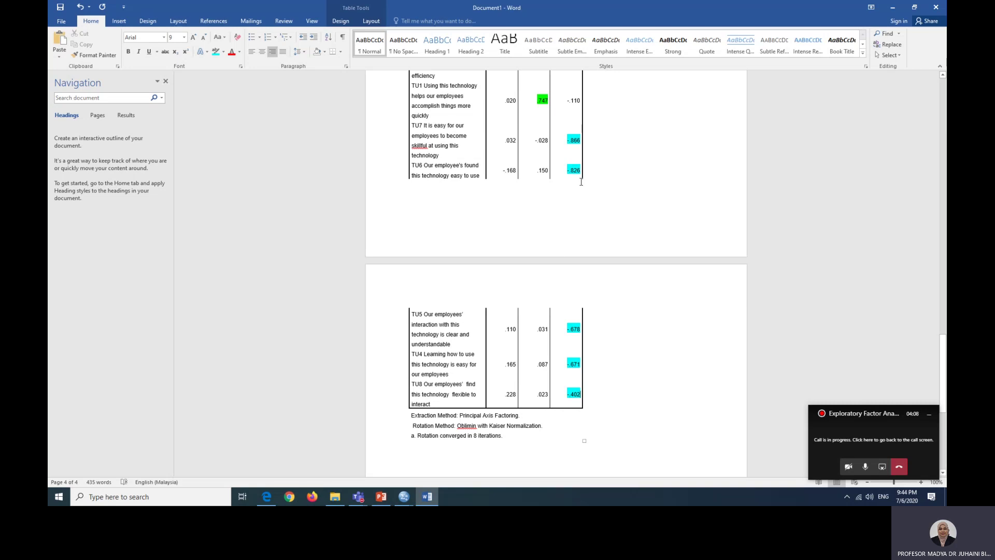
{"action": "scroll", "coordinate": [597, 218], "scroll_direction": "up", "scroll_amount": 1}
{"action": "scroll", "coordinate": [596, 219], "scroll_direction": "up", "scroll_amount": 4}
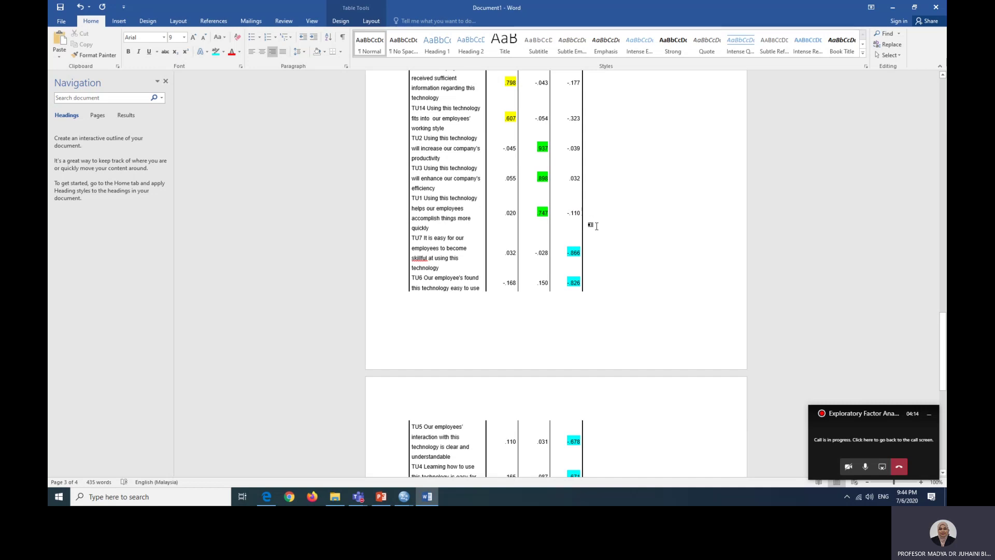
{"action": "scroll", "coordinate": [596, 226], "scroll_direction": "down", "scroll_amount": 3}
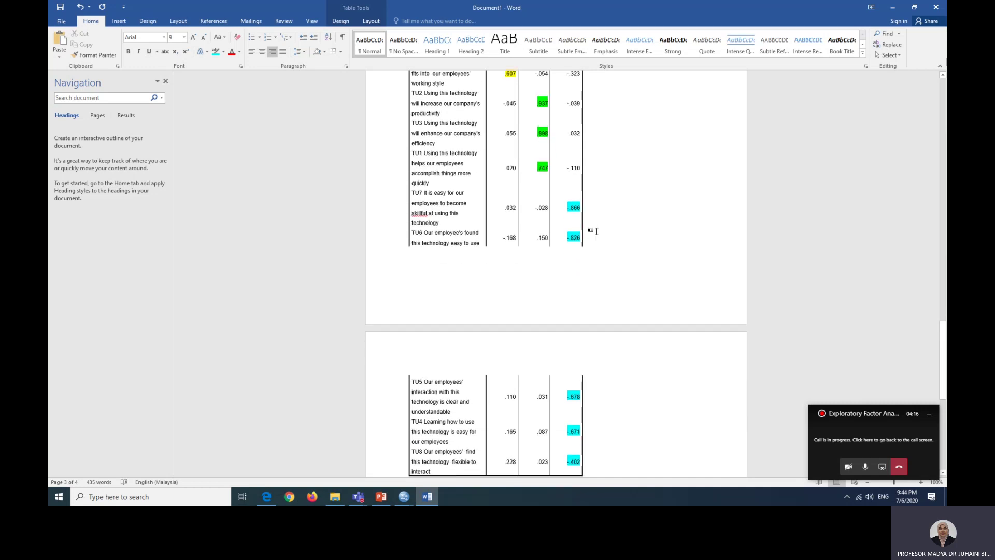
{"action": "scroll", "coordinate": [597, 227], "scroll_direction": "up", "scroll_amount": 2}
{"action": "scroll", "coordinate": [597, 228], "scroll_direction": "down", "scroll_amount": 2}
{"action": "scroll", "coordinate": [597, 228], "scroll_direction": "down", "scroll_amount": 2}
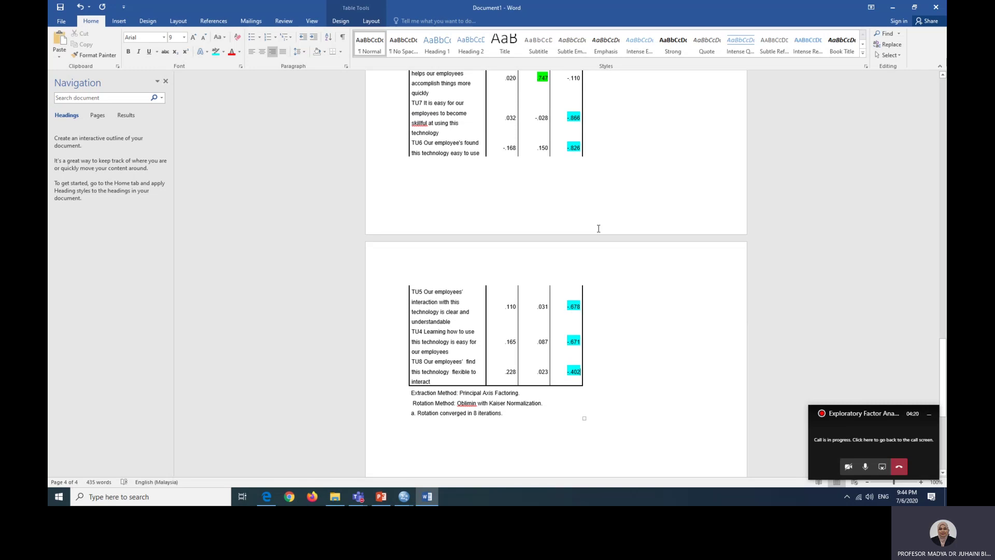
{"action": "scroll", "coordinate": [599, 228], "scroll_direction": "up", "scroll_amount": 1}
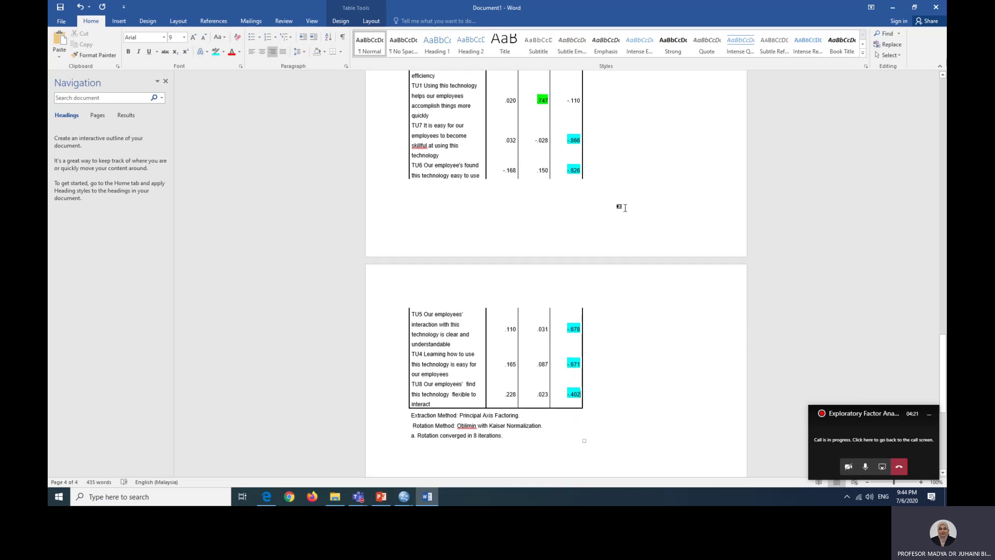
{"action": "left_click", "coordinate": [914, 7]}
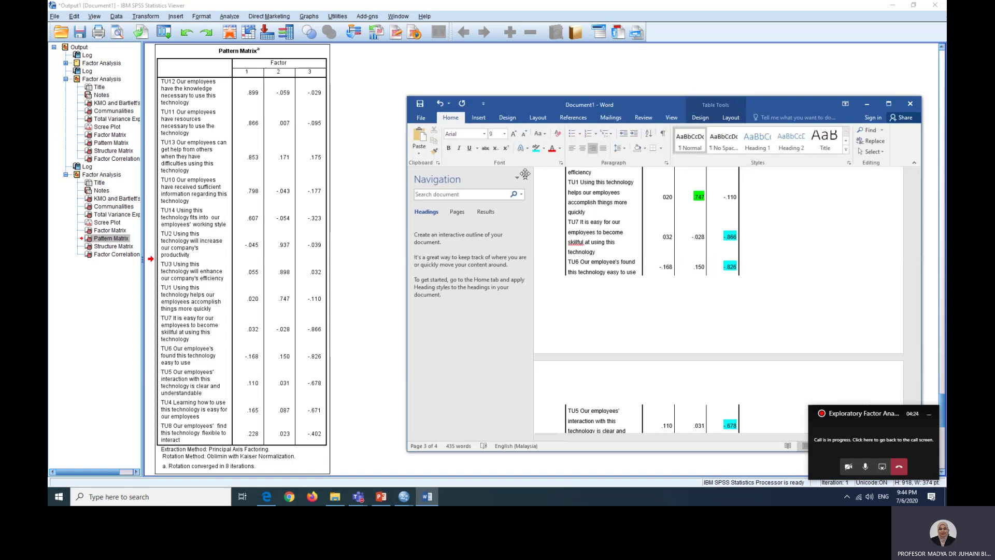
{"action": "left_click", "coordinate": [525, 178]}
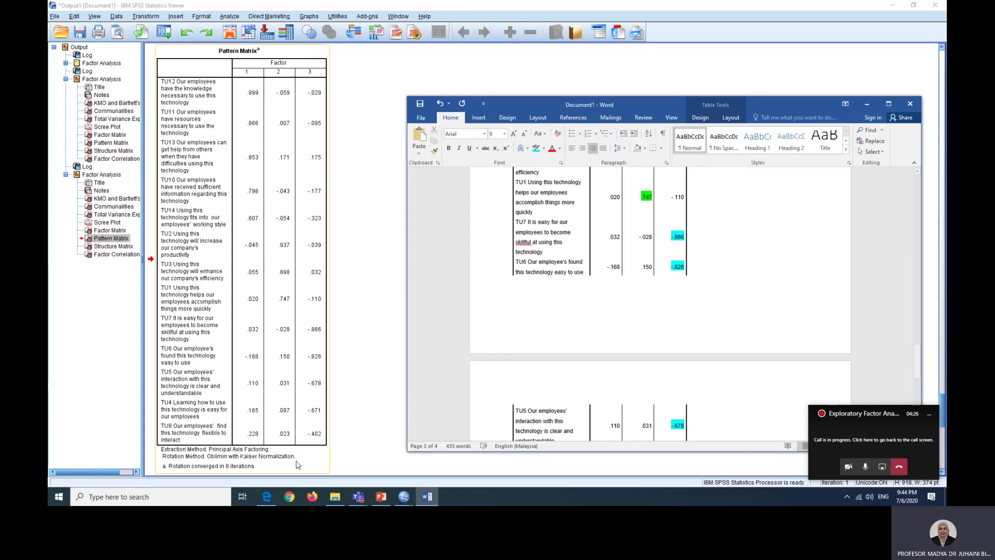
{"action": "left_click", "coordinate": [380, 497]}
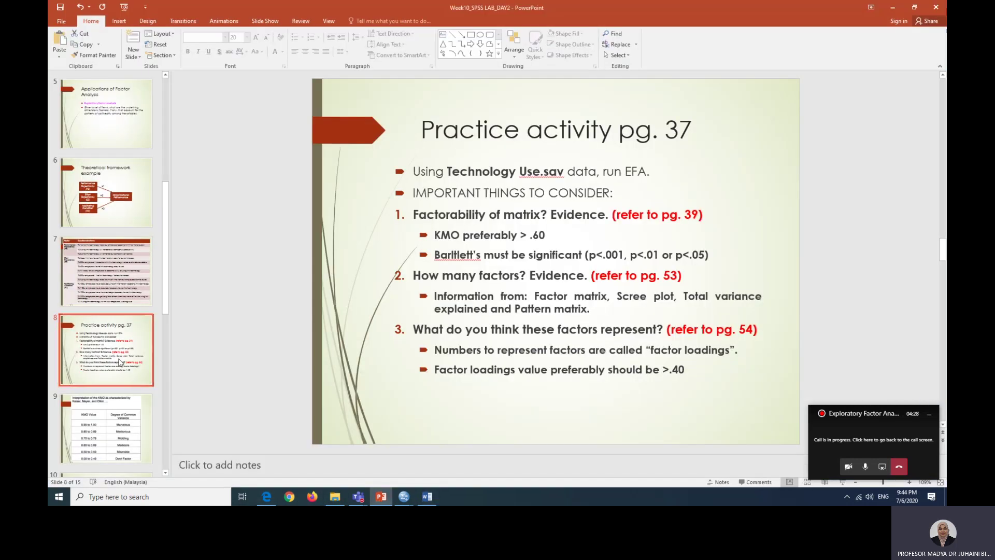
{"action": "left_click", "coordinate": [122, 296]}
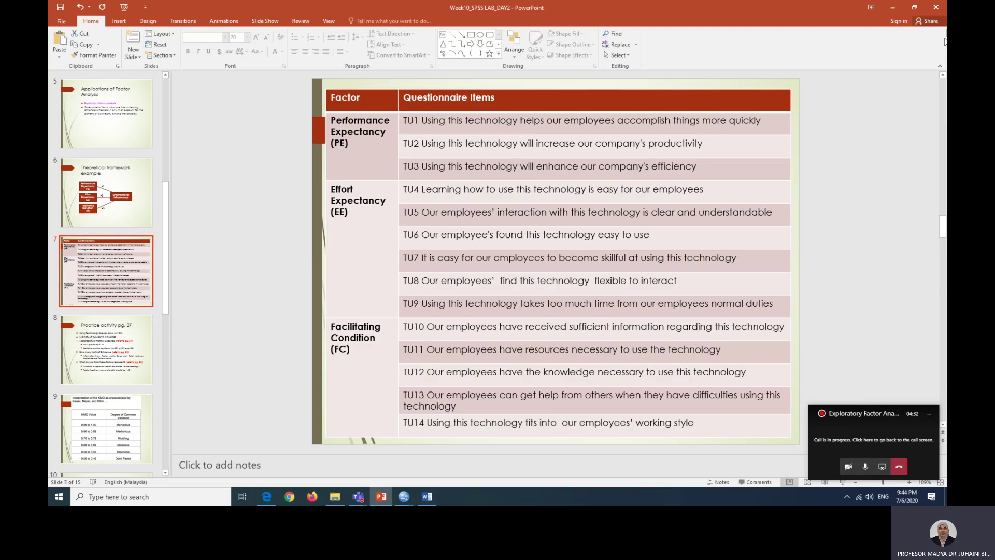
{"action": "left_click", "coordinate": [915, 8]}
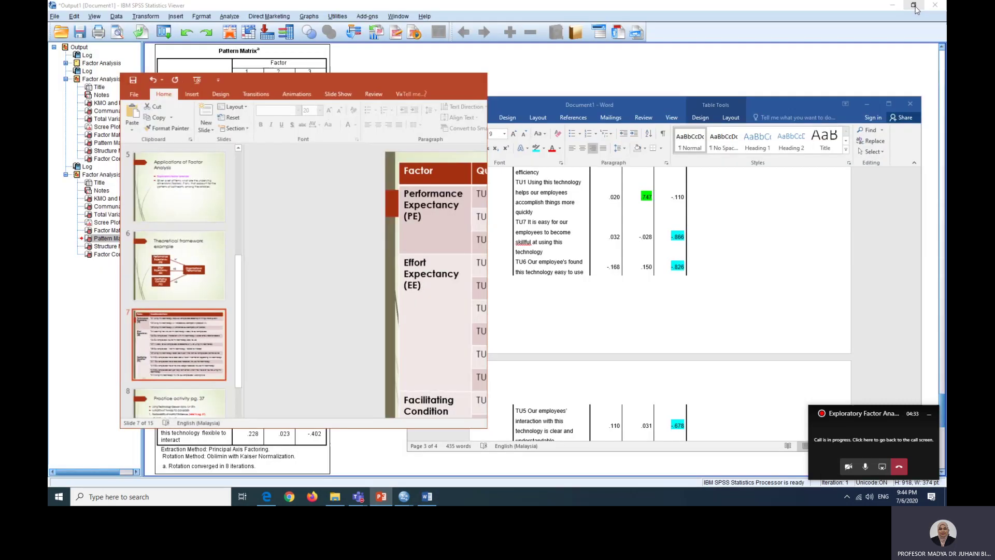
{"action": "left_click_drag", "start_coordinate": [368, 71], "coordinate": [316, 27]}
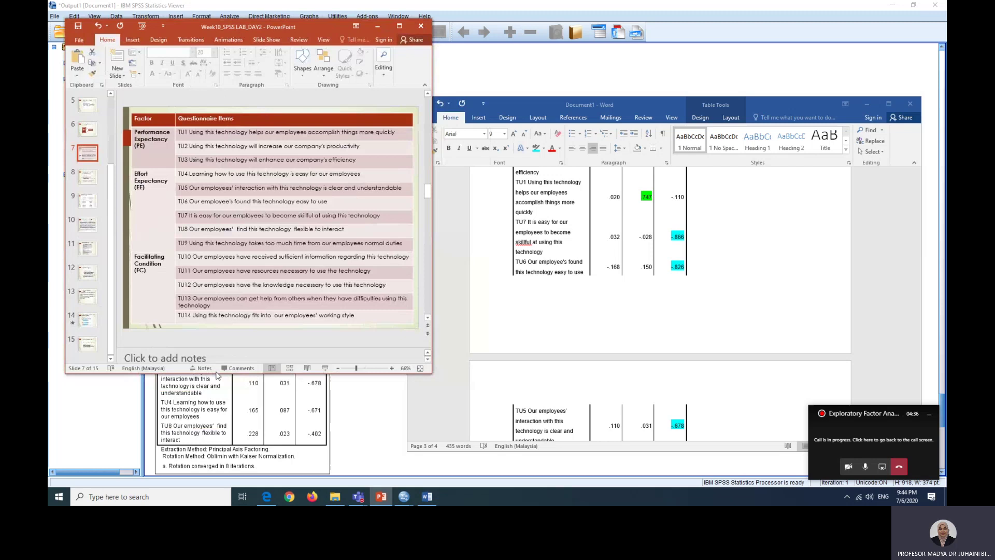
{"action": "left_click_drag", "start_coordinate": [217, 373], "coordinate": [199, 465]}
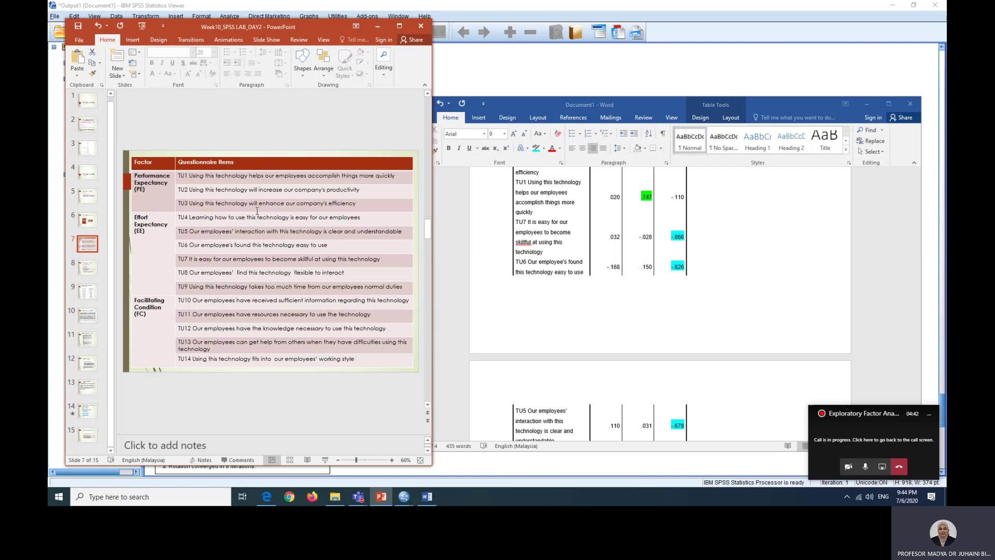
{"action": "scroll", "coordinate": [643, 282], "scroll_direction": "up", "scroll_amount": 3}
{"action": "scroll", "coordinate": [643, 281], "scroll_direction": "up", "scroll_amount": 4}
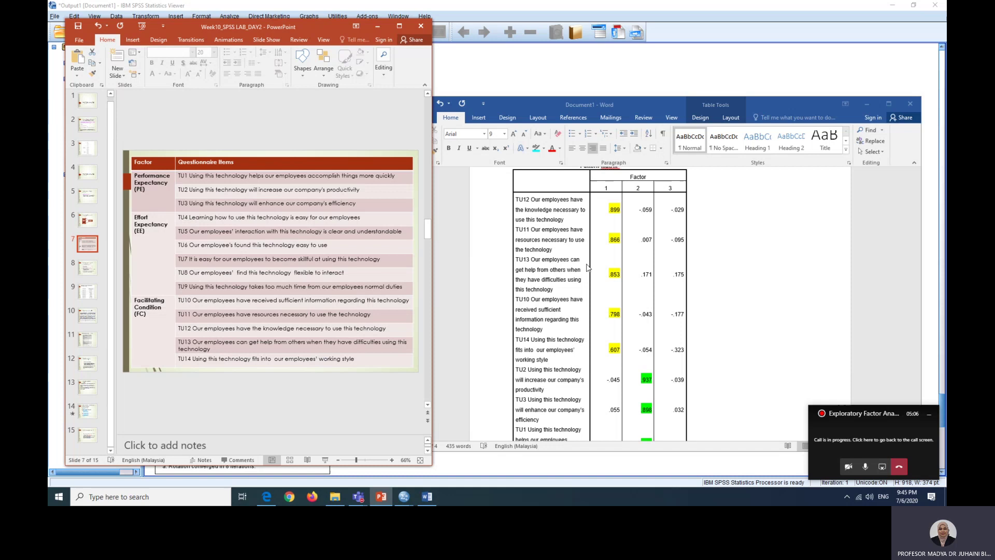
{"action": "scroll", "coordinate": [588, 268], "scroll_direction": "down", "scroll_amount": 1}
{"action": "scroll", "coordinate": [588, 267], "scroll_direction": "down", "scroll_amount": 3}
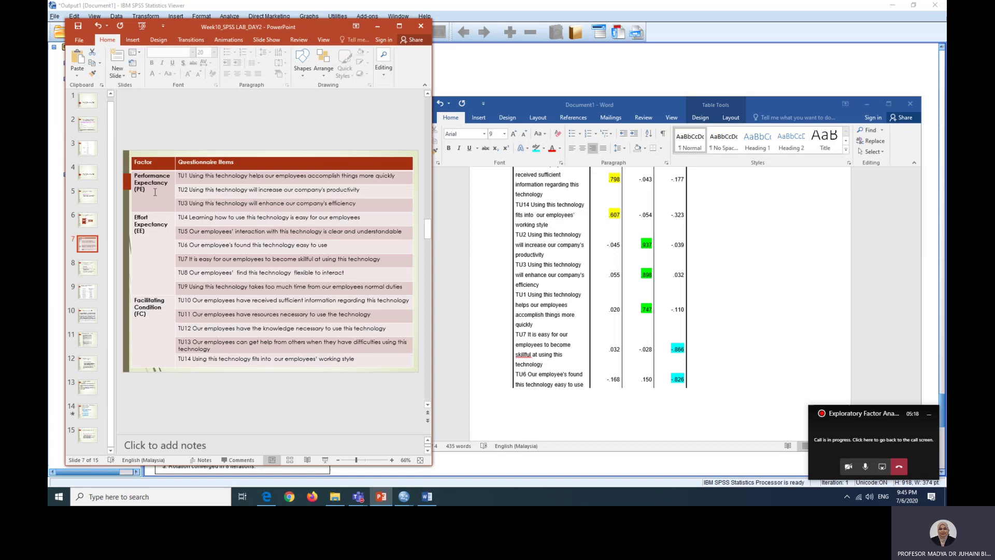
{"action": "scroll", "coordinate": [666, 347], "scroll_direction": "down", "scroll_amount": 4}
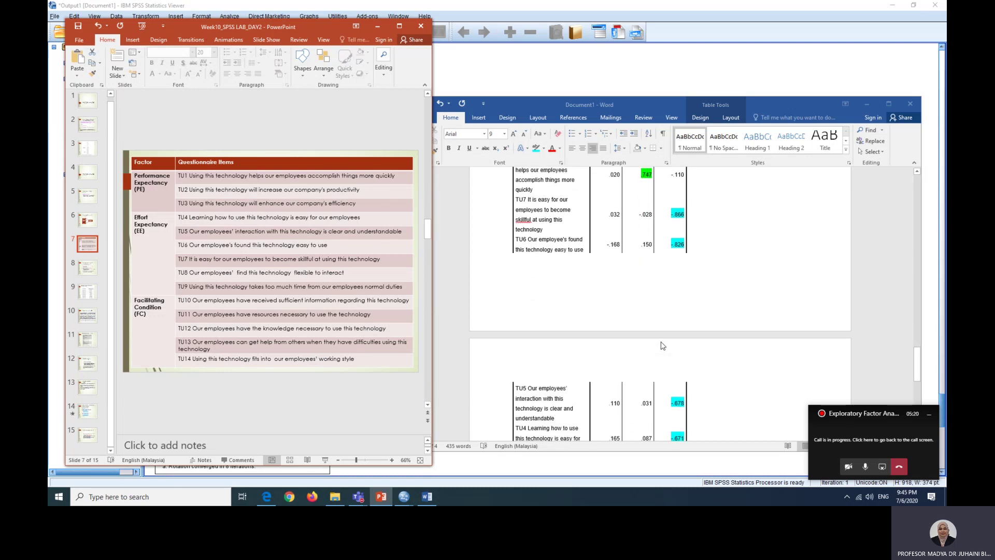
{"action": "scroll", "coordinate": [585, 321], "scroll_direction": "down", "scroll_amount": 2}
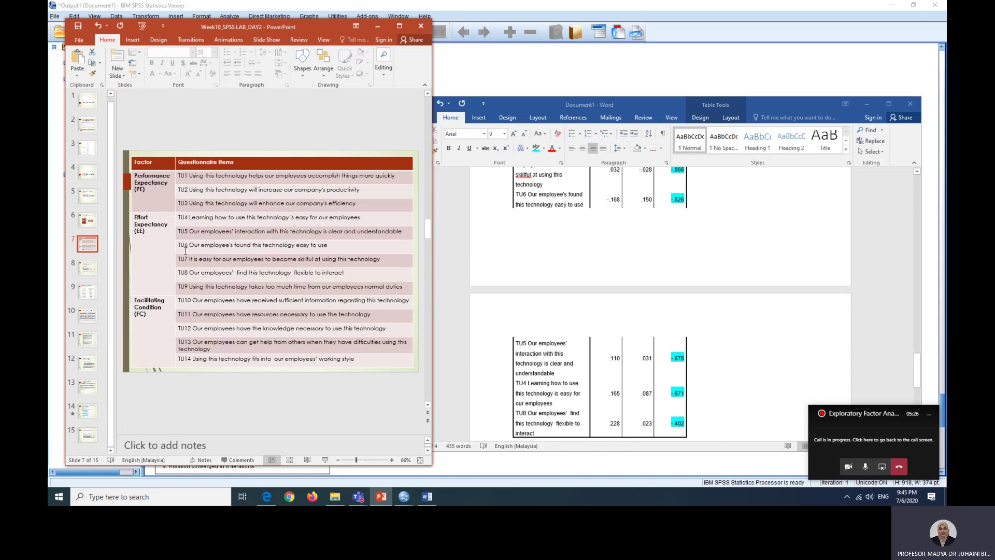
Step: Colour the TU9 row of the slide's questionnaire table red and review the item groupings
{"action": "left_click", "coordinate": [177, 289]}
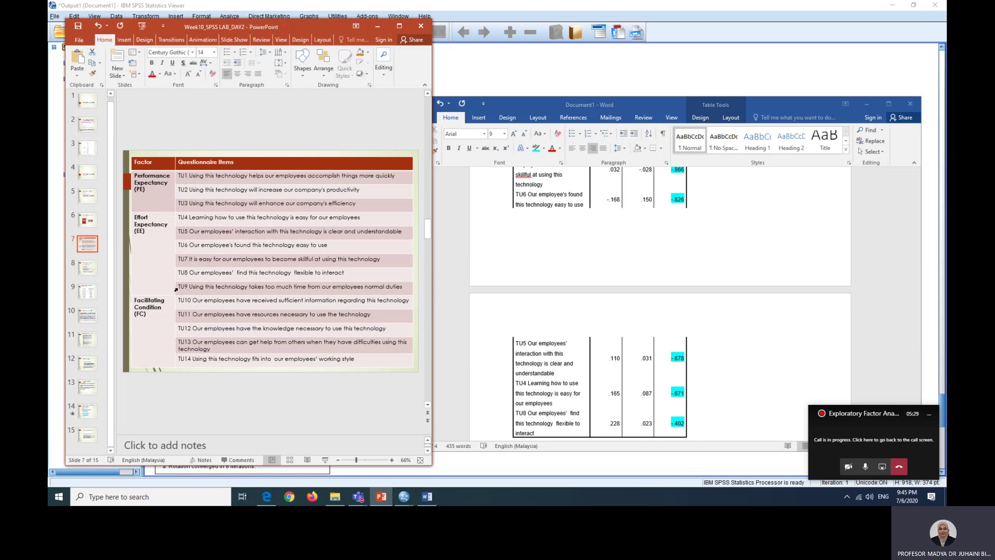
{"action": "left_click", "coordinate": [154, 78]}
{"action": "left_click", "coordinate": [234, 258]}
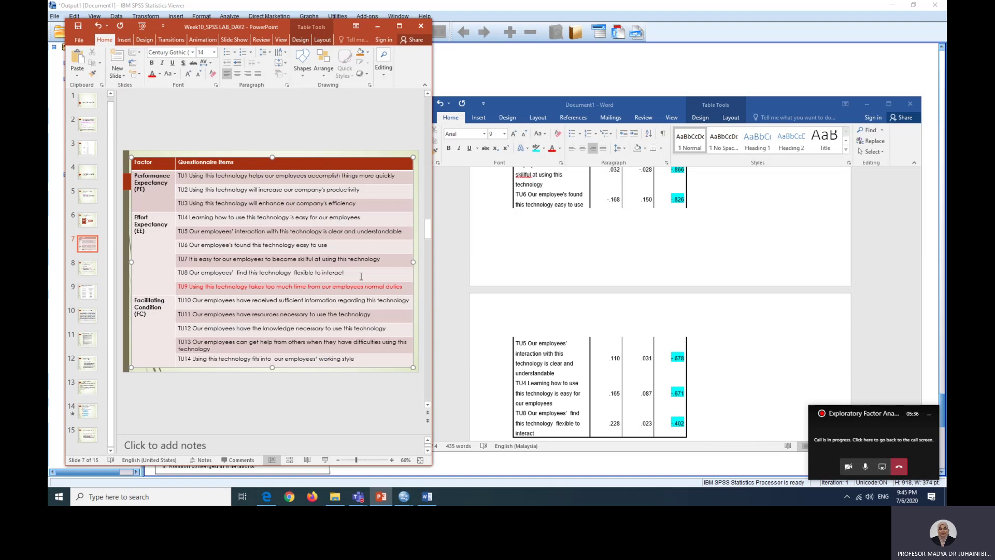
{"action": "scroll", "coordinate": [696, 260], "scroll_direction": "down", "scroll_amount": 2}
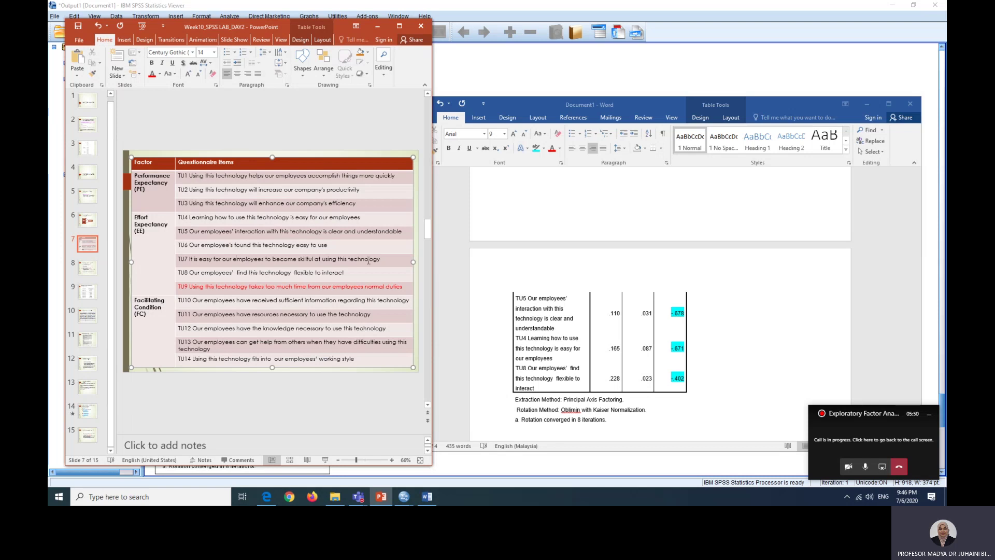
{"action": "scroll", "coordinate": [701, 335], "scroll_direction": "up", "scroll_amount": 5}
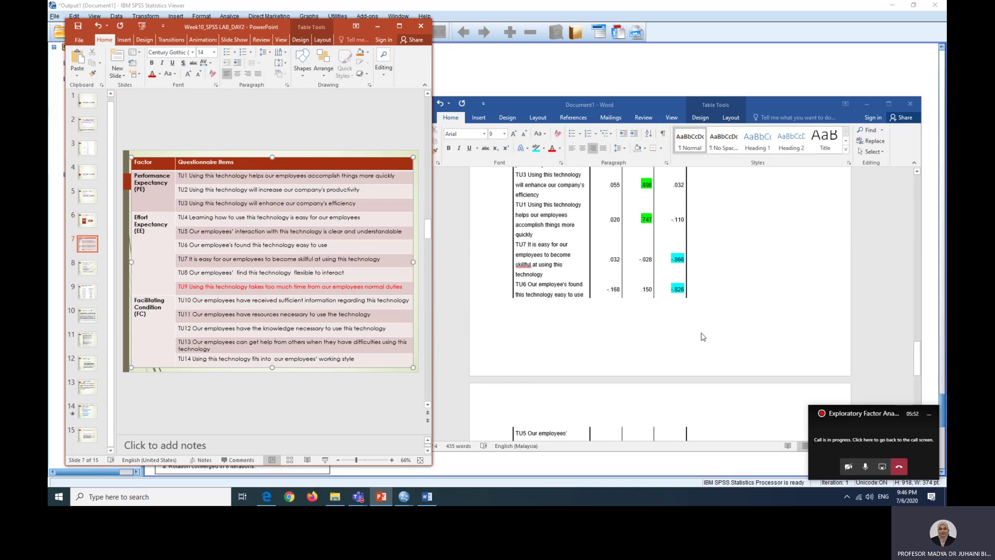
{"action": "scroll", "coordinate": [703, 336], "scroll_direction": "up", "scroll_amount": 4}
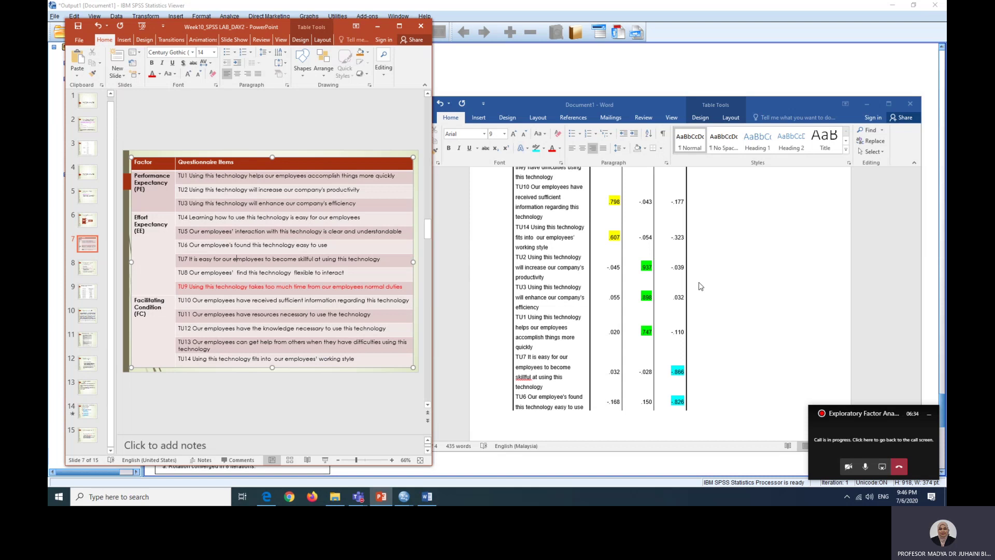
{"action": "scroll", "coordinate": [700, 286], "scroll_direction": "up", "scroll_amount": 3}
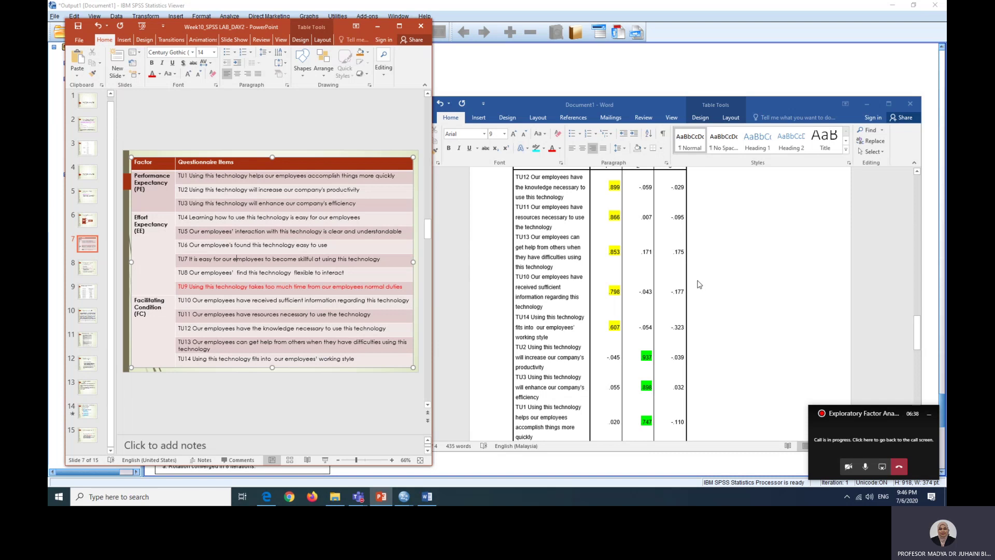
{"action": "scroll", "coordinate": [699, 284], "scroll_direction": "down", "scroll_amount": 3}
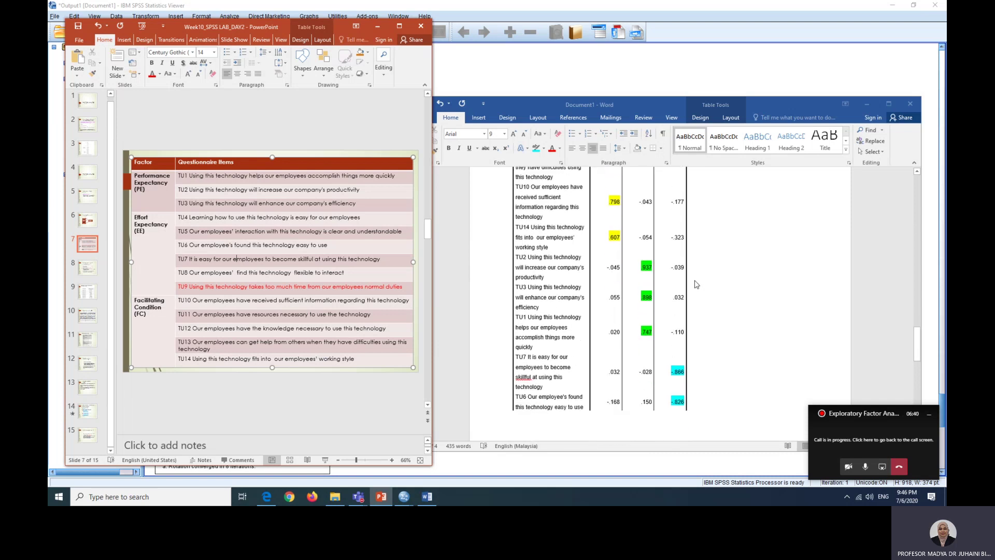
{"action": "scroll", "coordinate": [696, 284], "scroll_direction": "down", "scroll_amount": 1}
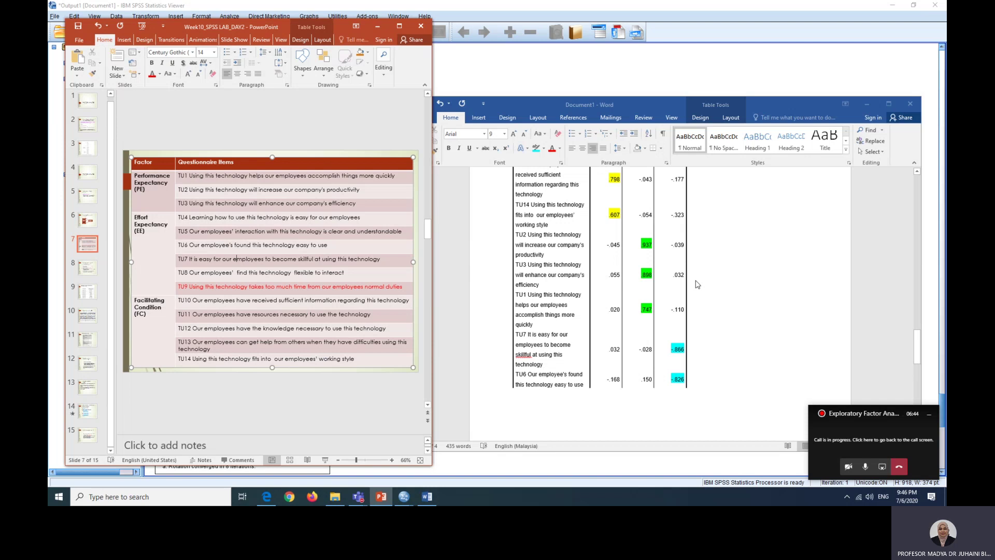
{"action": "scroll", "coordinate": [697, 284], "scroll_direction": "up", "scroll_amount": 3}
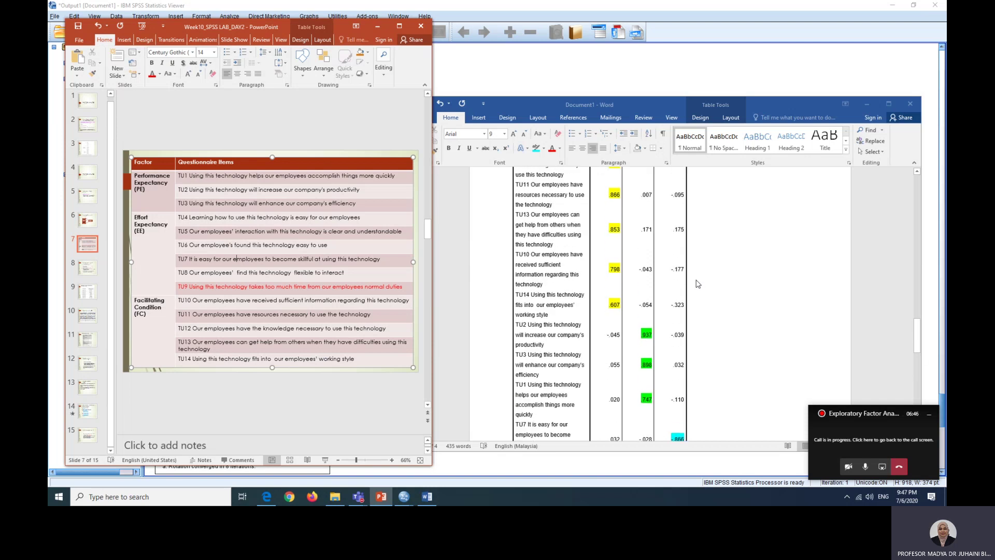
{"action": "scroll", "coordinate": [698, 284], "scroll_direction": "up", "scroll_amount": 1}
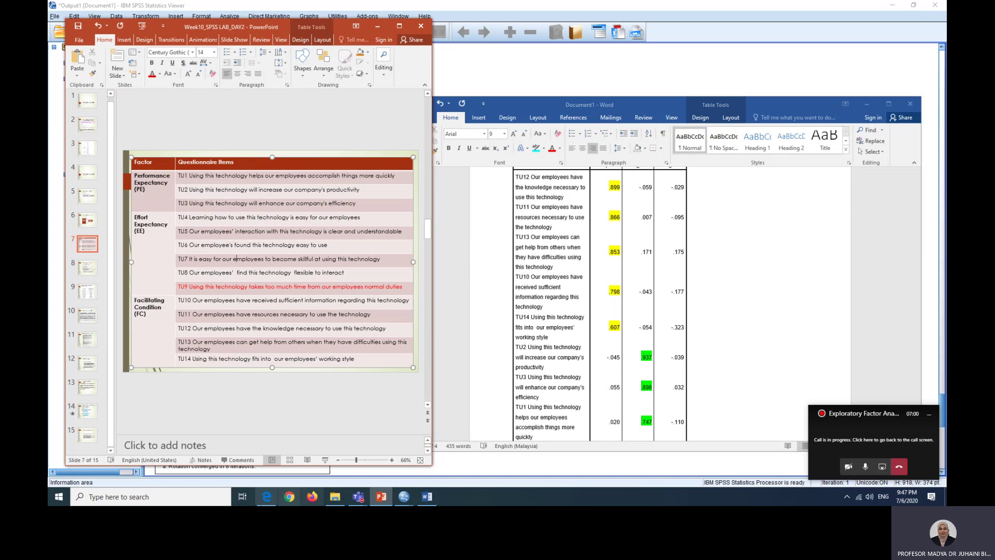
Step: Open the EXAMPLE OF EXPLORATORY FACTOR ANALYSIS WRITE UP document from File Explorer's SPSS Notes folder
{"action": "left_click", "coordinate": [334, 497]}
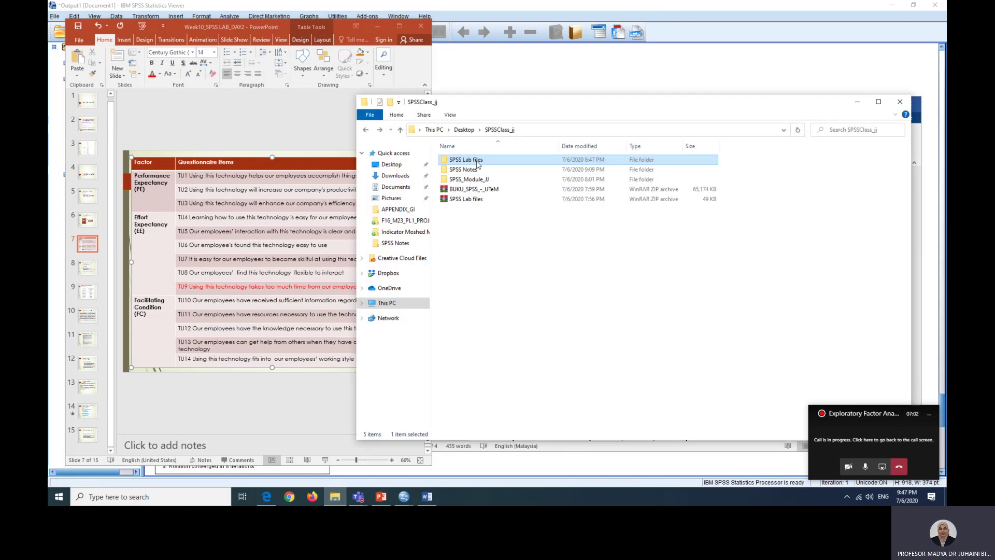
{"action": "left_click", "coordinate": [477, 170]}
{"action": "double_click", "coordinate": [476, 169]}
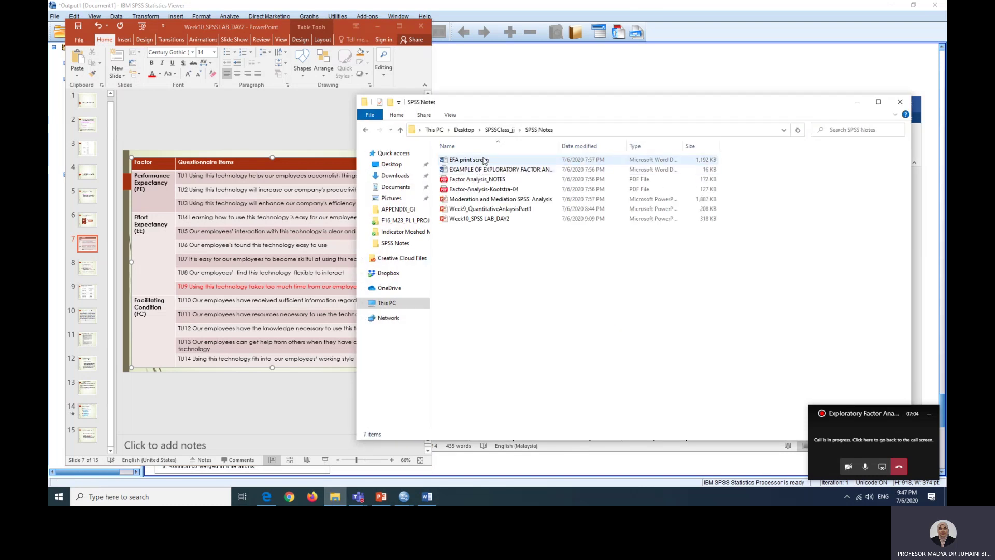
{"action": "double_click", "coordinate": [487, 170]}
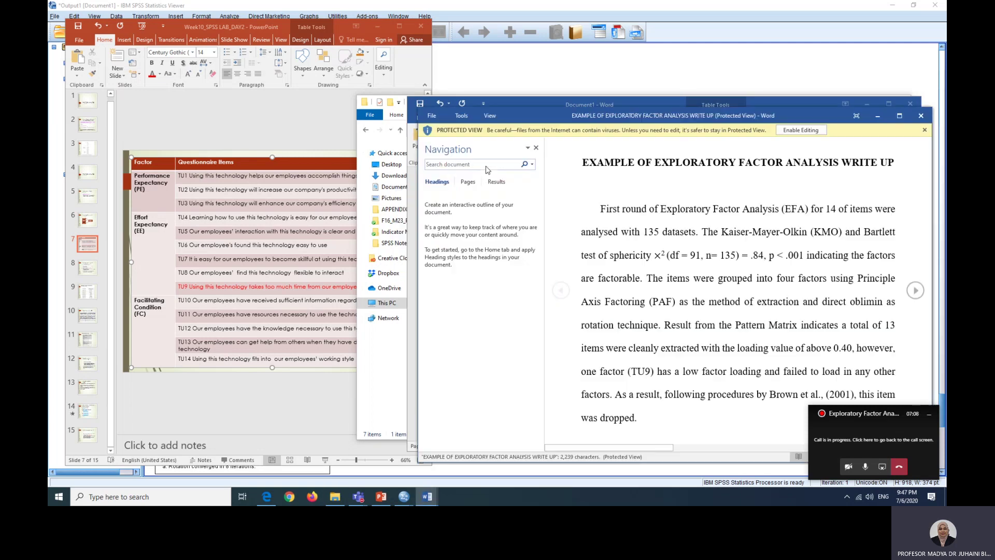
Step: Maximize the example write-up, enable editing and hide the Navigation pane
{"action": "left_click", "coordinate": [899, 114]}
{"action": "left_click", "coordinate": [431, 22]}
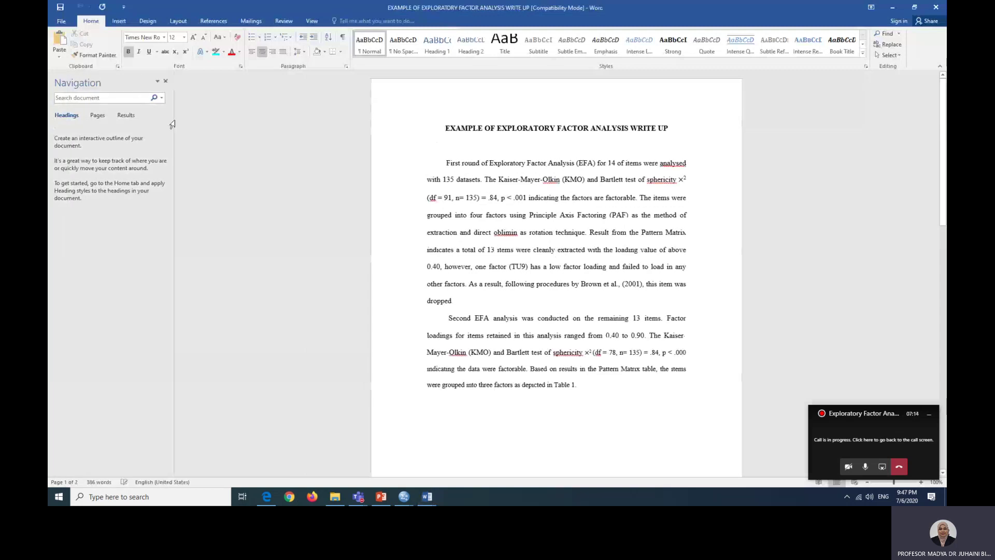
{"action": "left_click", "coordinate": [165, 81]}
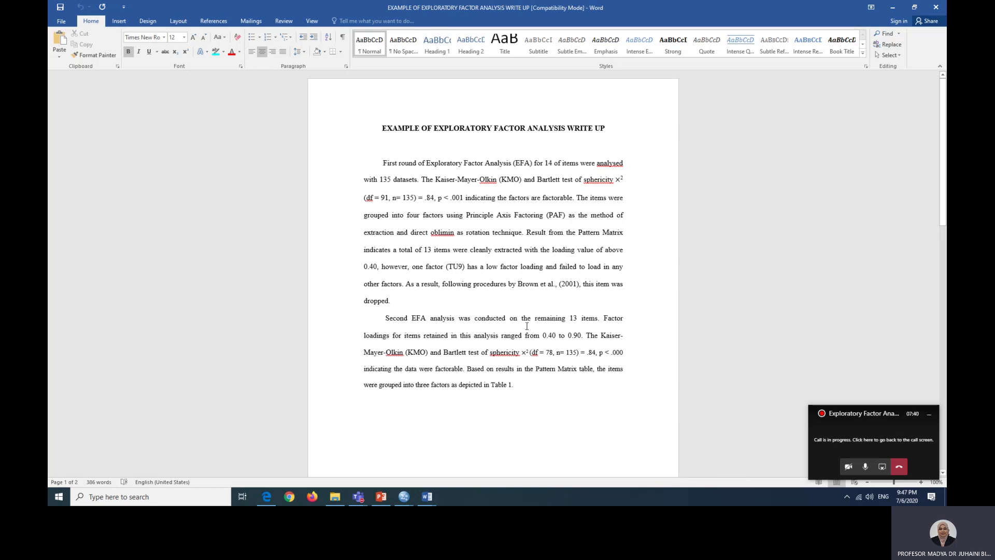
{"action": "scroll", "coordinate": [531, 333], "scroll_direction": "down", "scroll_amount": 5}
Step: Scroll to the write-up's Table 1, then show the Teams meeting's More actions menu
{"action": "scroll", "coordinate": [531, 333], "scroll_direction": "down", "scroll_amount": 9}
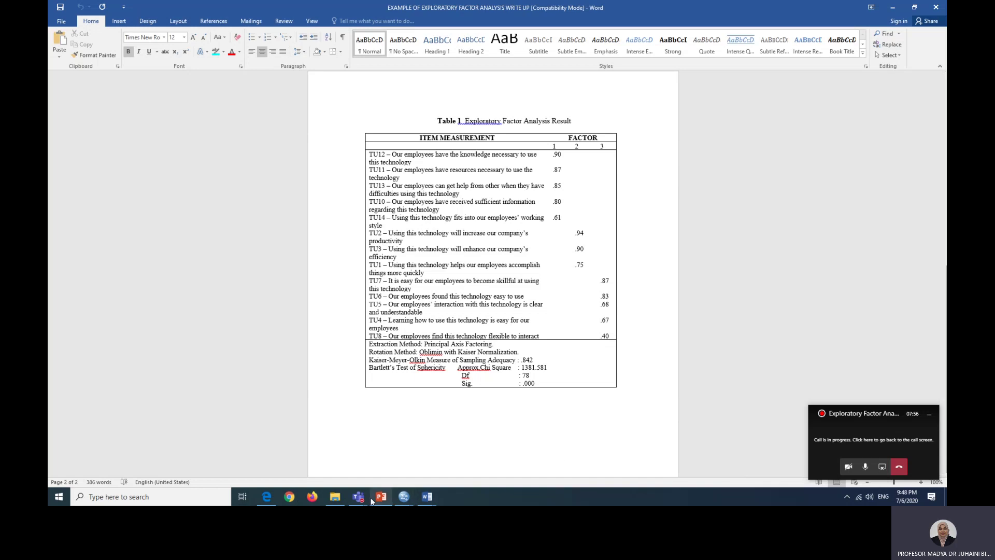
{"action": "mouse_move", "coordinate": [357, 501]}
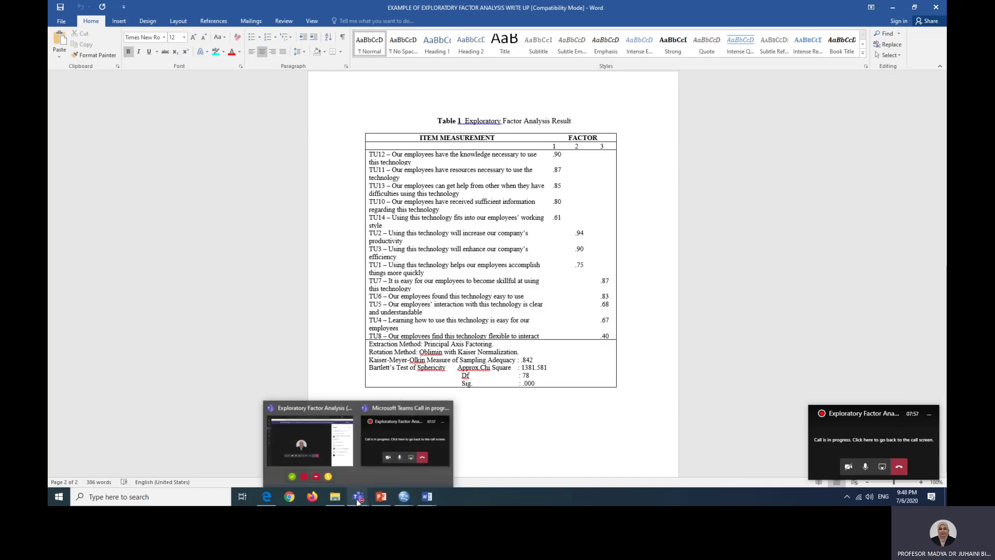
{"action": "left_click", "coordinate": [325, 445]}
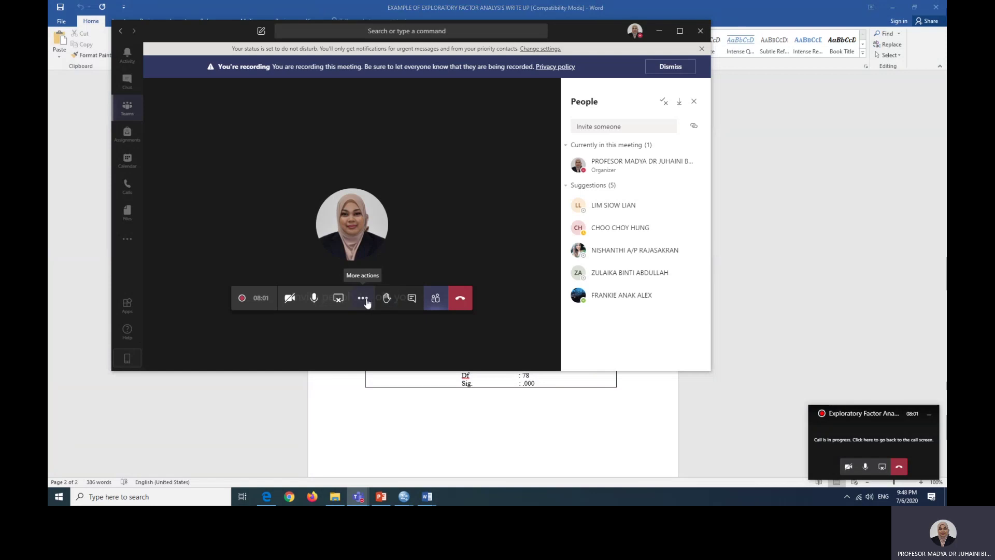
{"action": "left_click", "coordinate": [366, 301]}
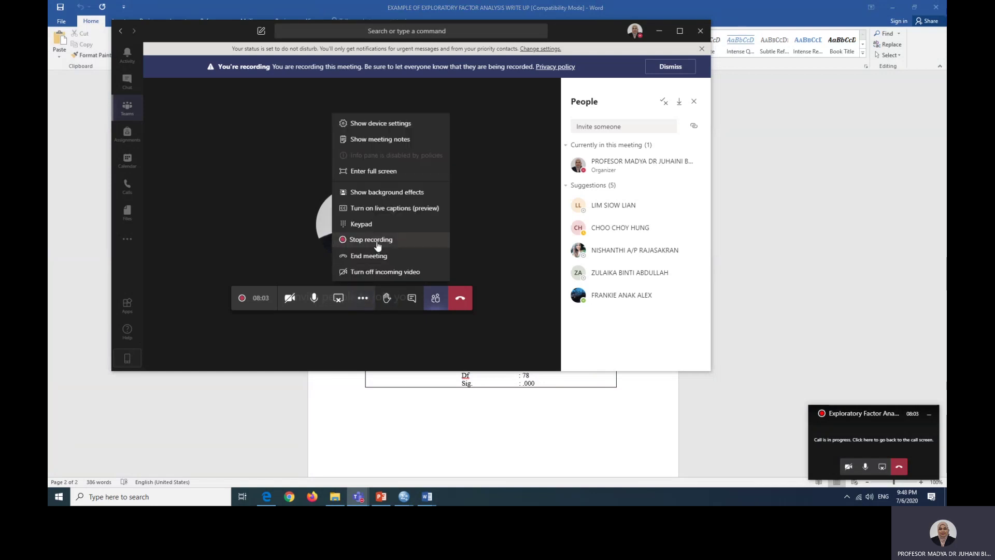